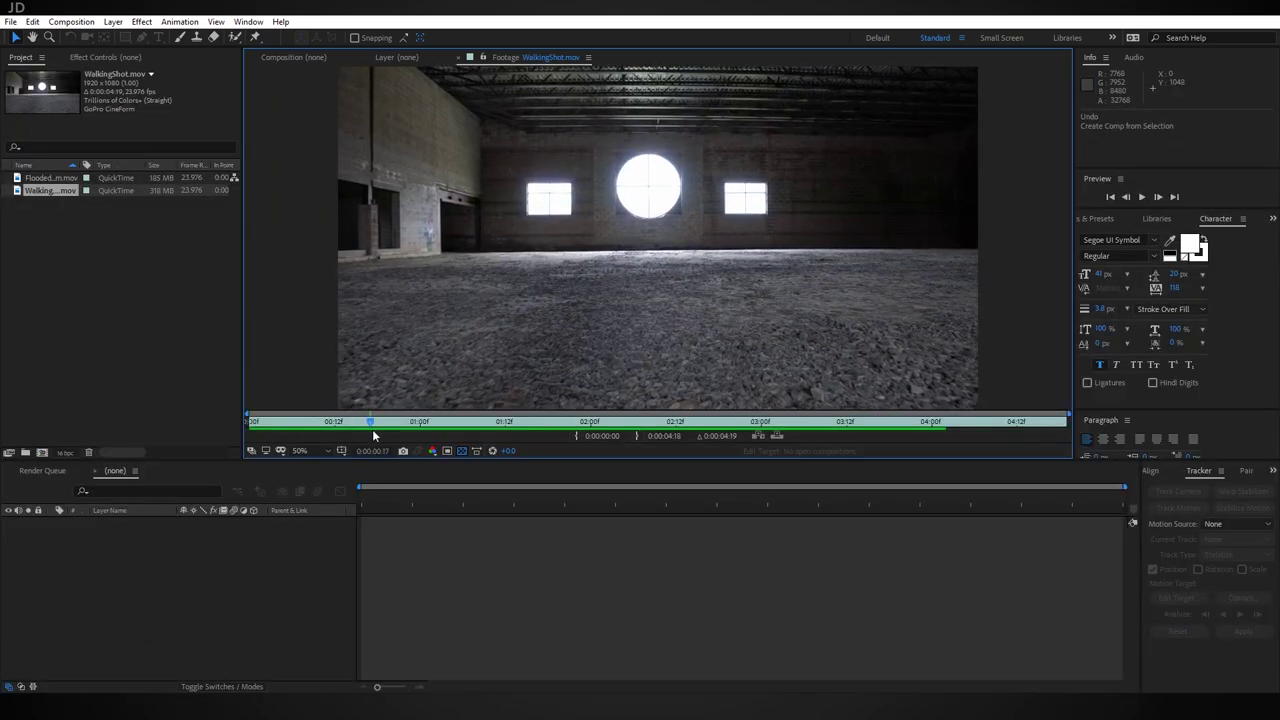
Step: Scrub through the Flooded Room.mov footage to preview the flooded reference
left_click_drag(372, 429, 270, 435)
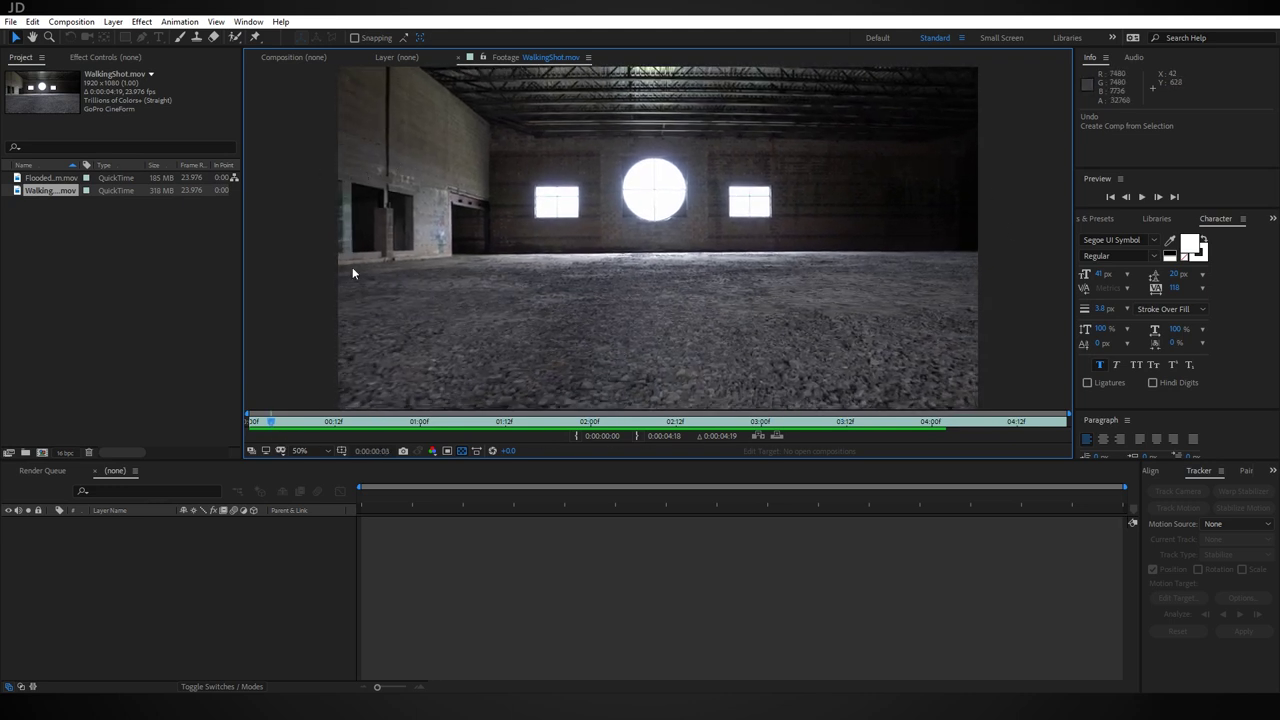
Step: Build a WalkingShot composition from the clip and run Track Camera on it
left_click_drag(49, 188, 42, 452)
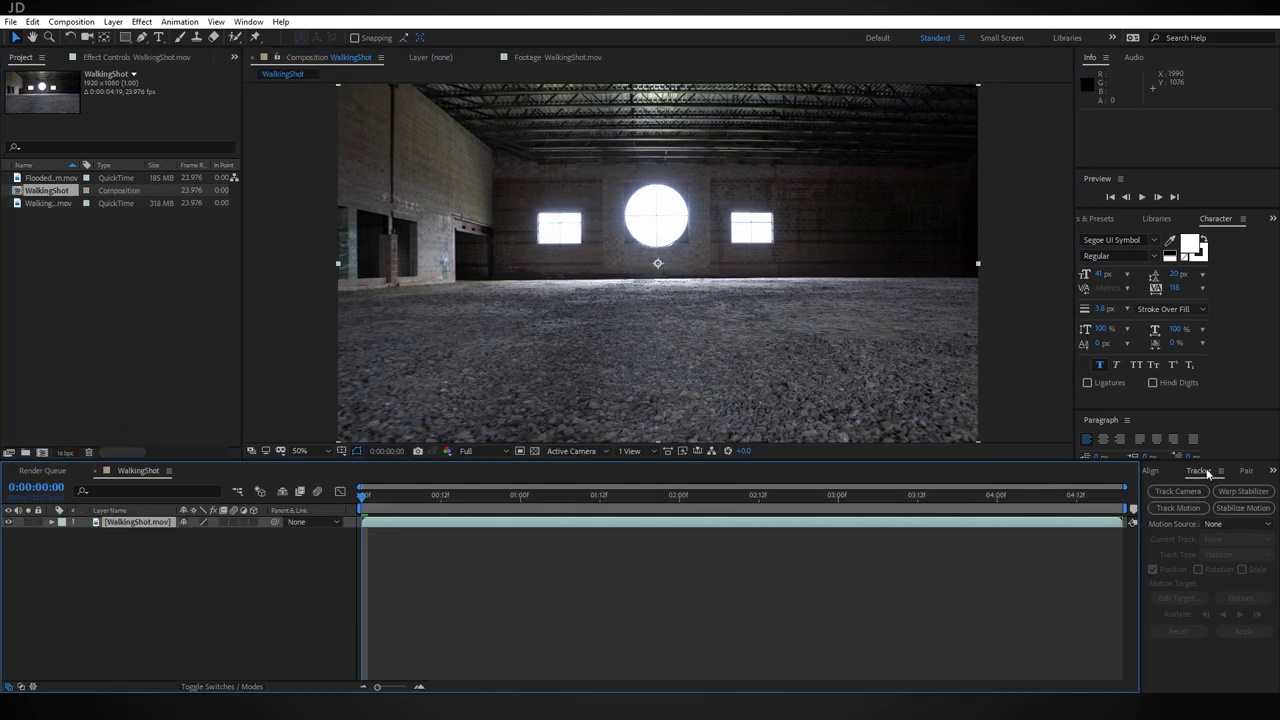
left_click(241, 23)
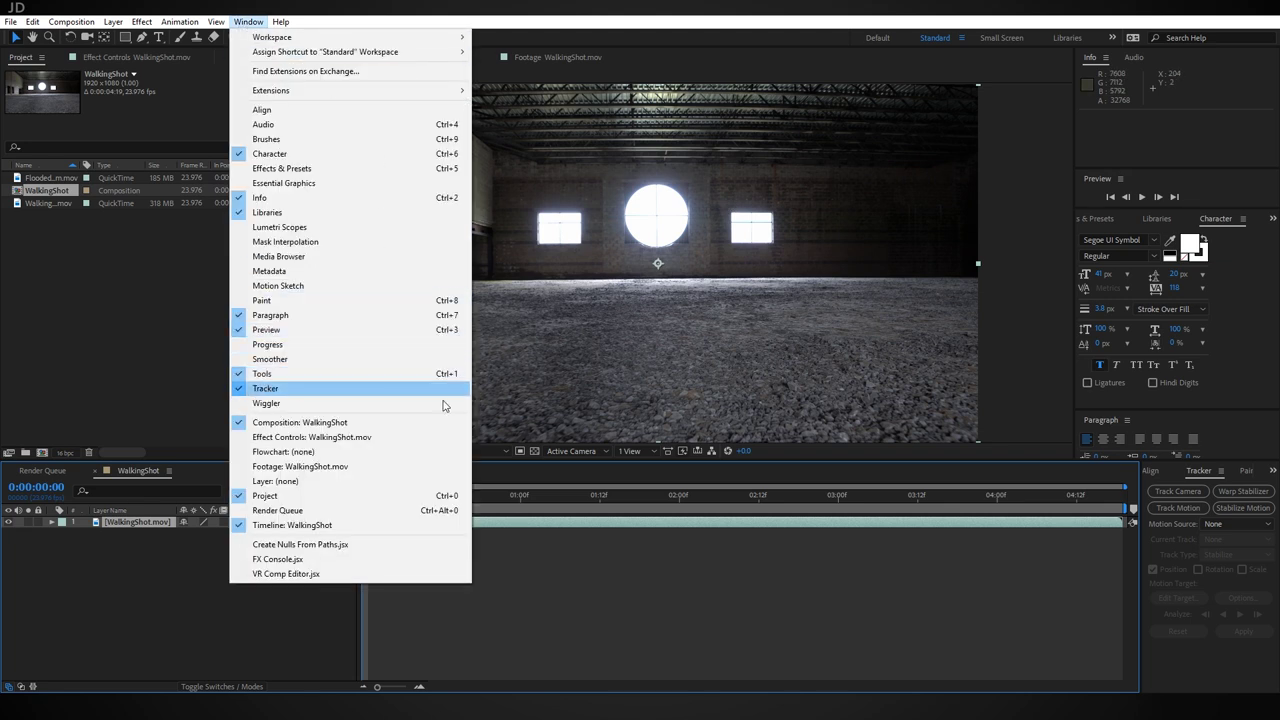
left_click(1191, 491)
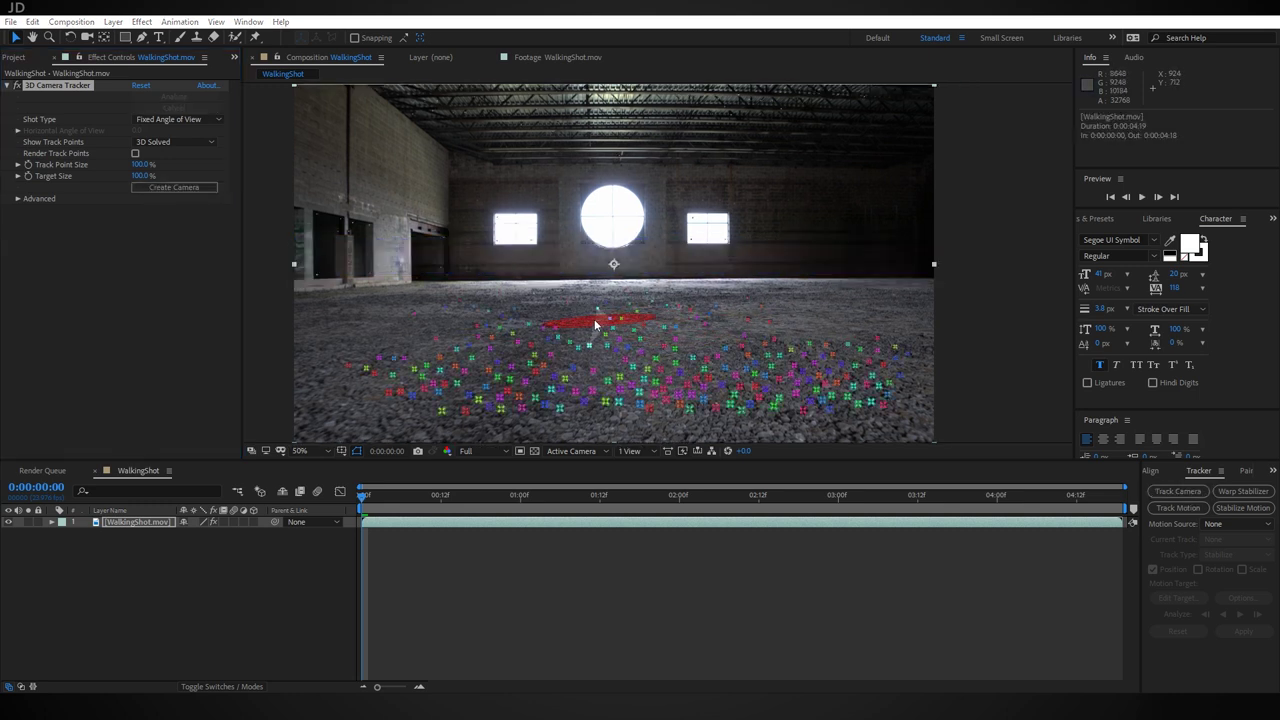
Step: Create a track solid and camera from a selected cluster of floor track points
left_click(545, 320)
mouse_move(545, 320)
left_mouse_down()
mouse_move(518, 361)
mouse_move(618, 384)
mouse_move(710, 358)
mouse_move(684, 314)
mouse_move(551, 326)
left_mouse_up()
right_click(580, 352)
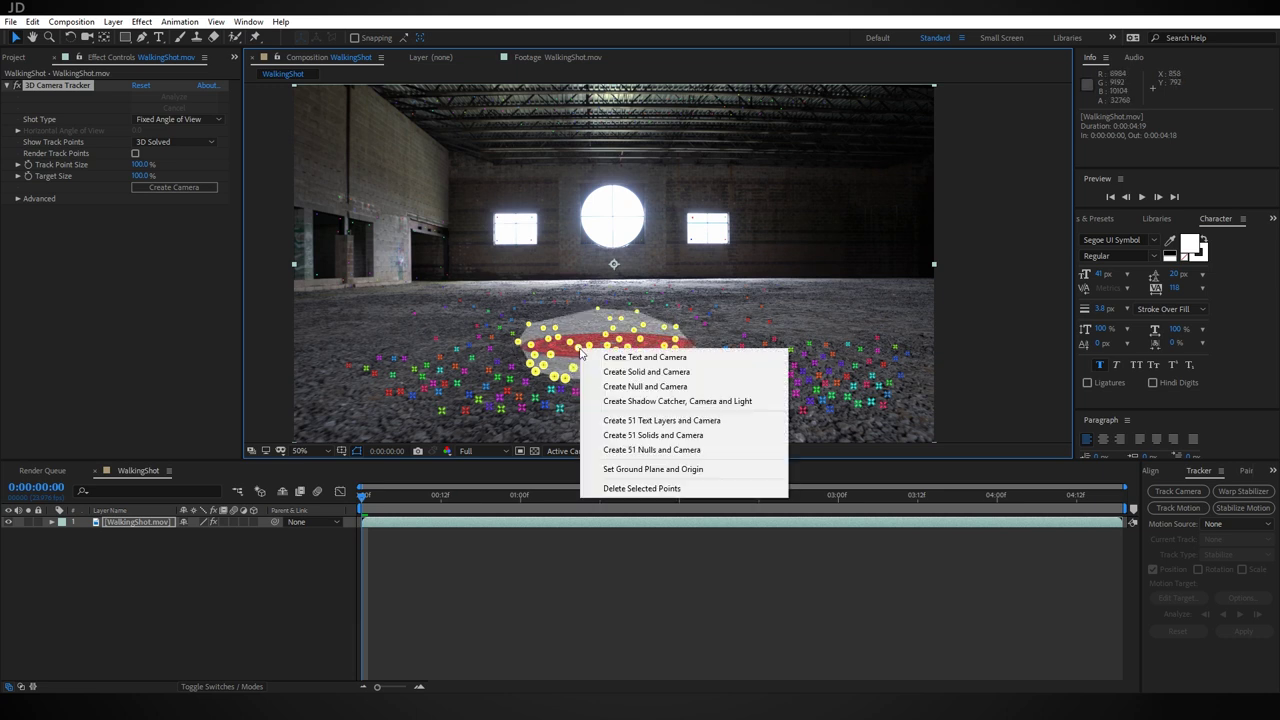
left_click(665, 371)
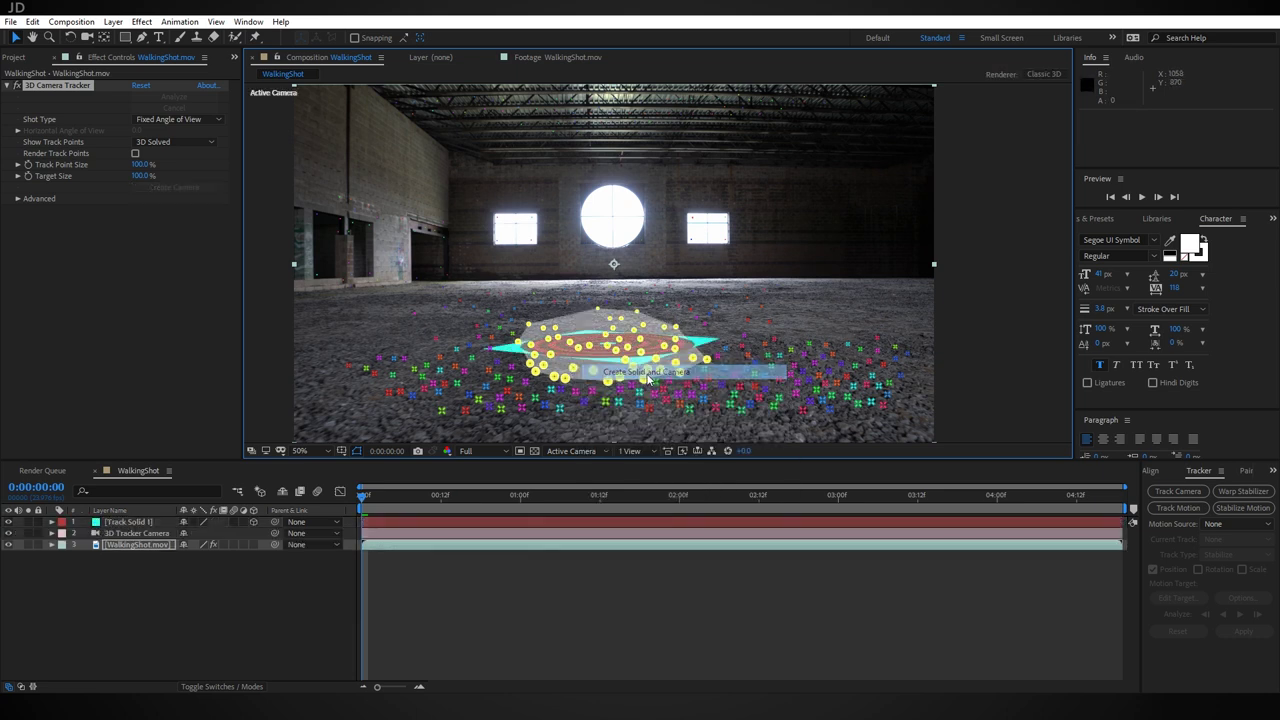
left_click(151, 523)
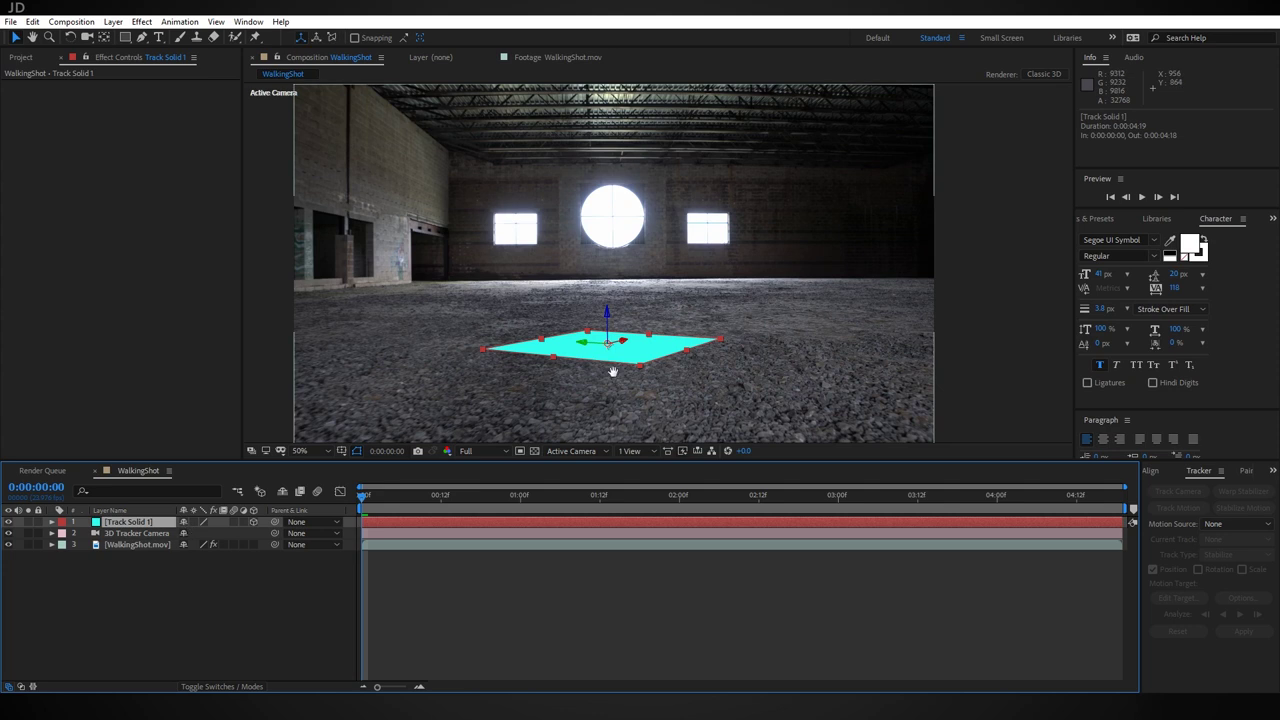
Step: Rotate Track Solid 1 around Z to line up with the room
scroll(619, 350, "up", 2)
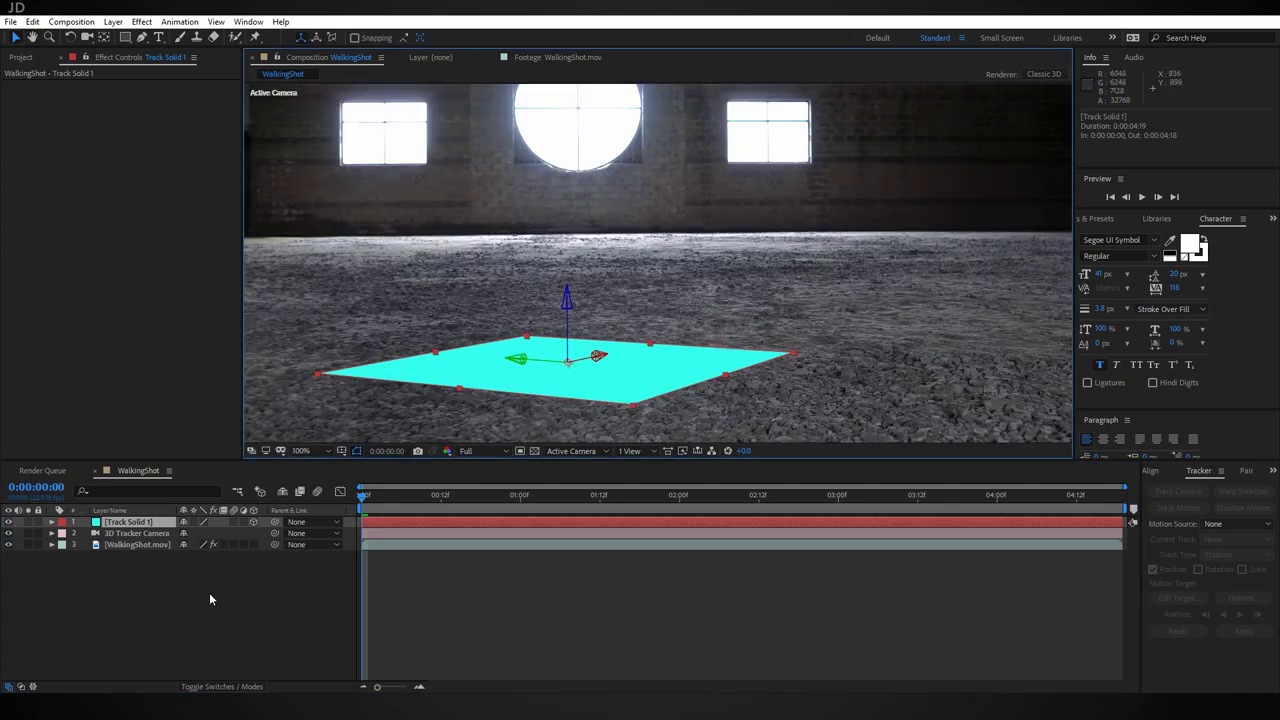
key("r")
left_click_drag(199, 568, 243, 567)
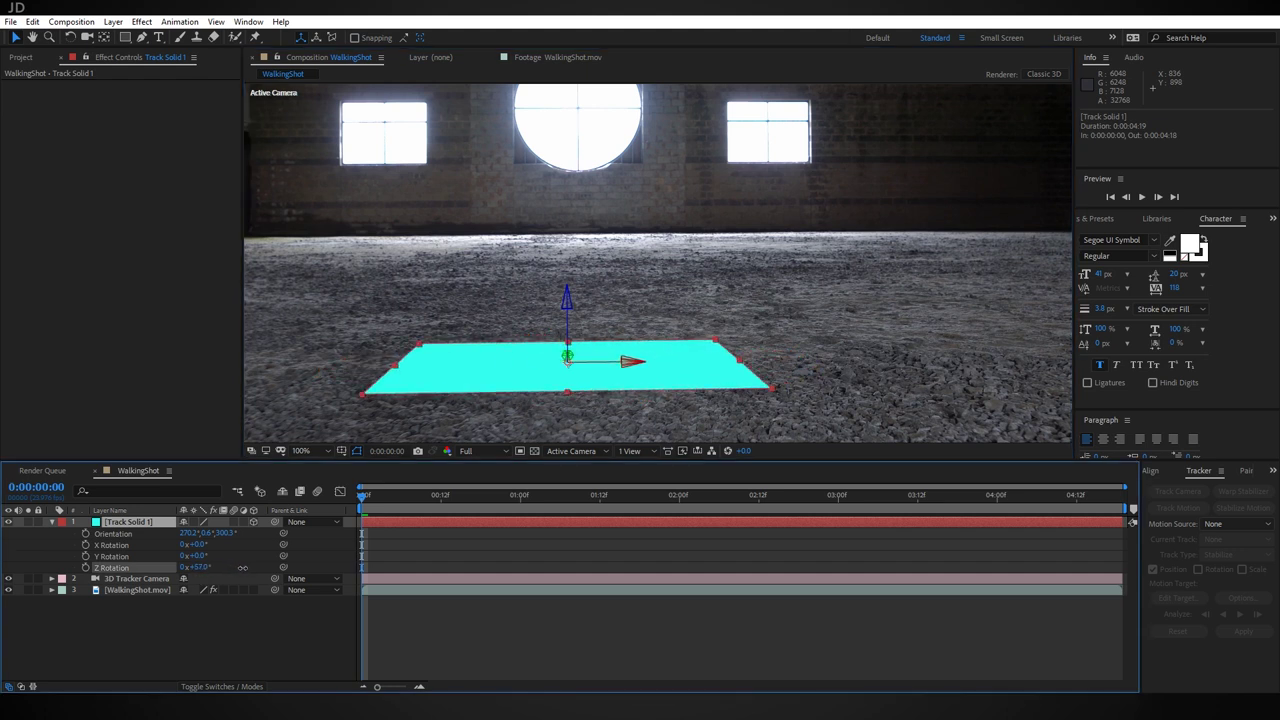
Step: Scale Track Solid 1 to 4860% so it covers the warehouse floor
left_click(159, 520)
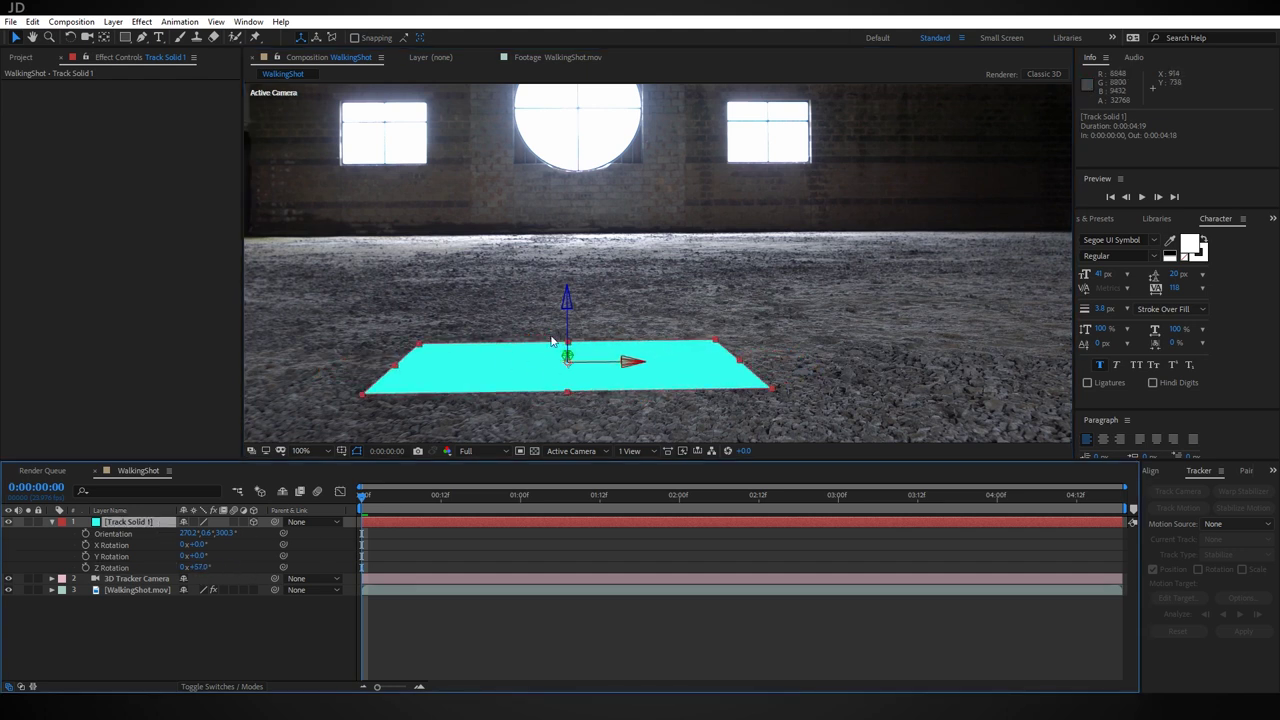
key("s")
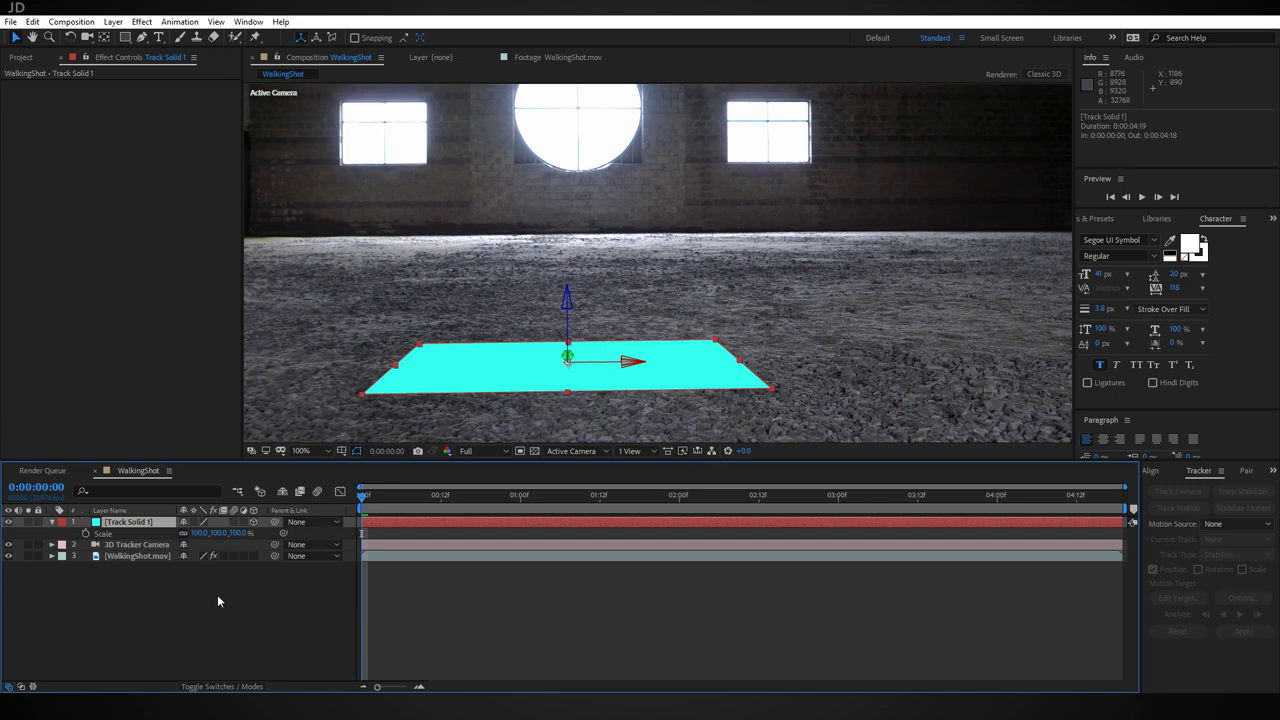
scroll(482, 401, "down", 2)
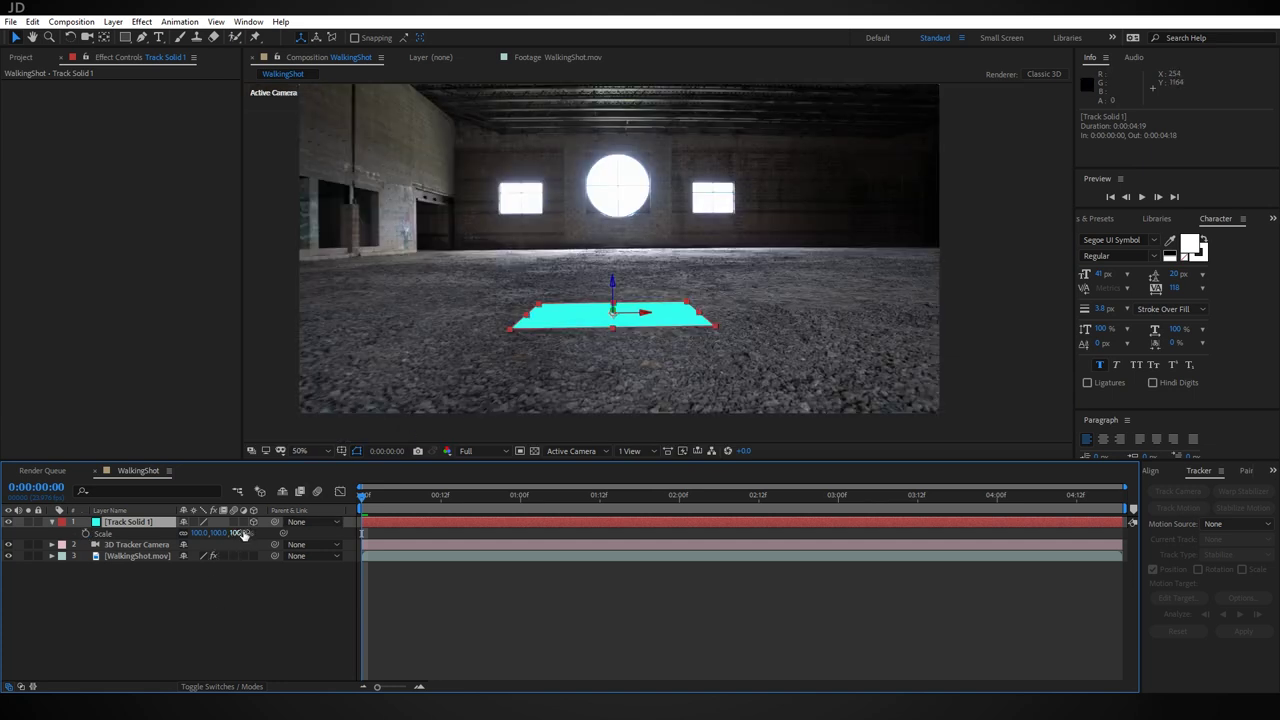
left_click_drag(242, 533, 536, 505)
left_click(294, 601)
scroll(680, 271, "up", 2)
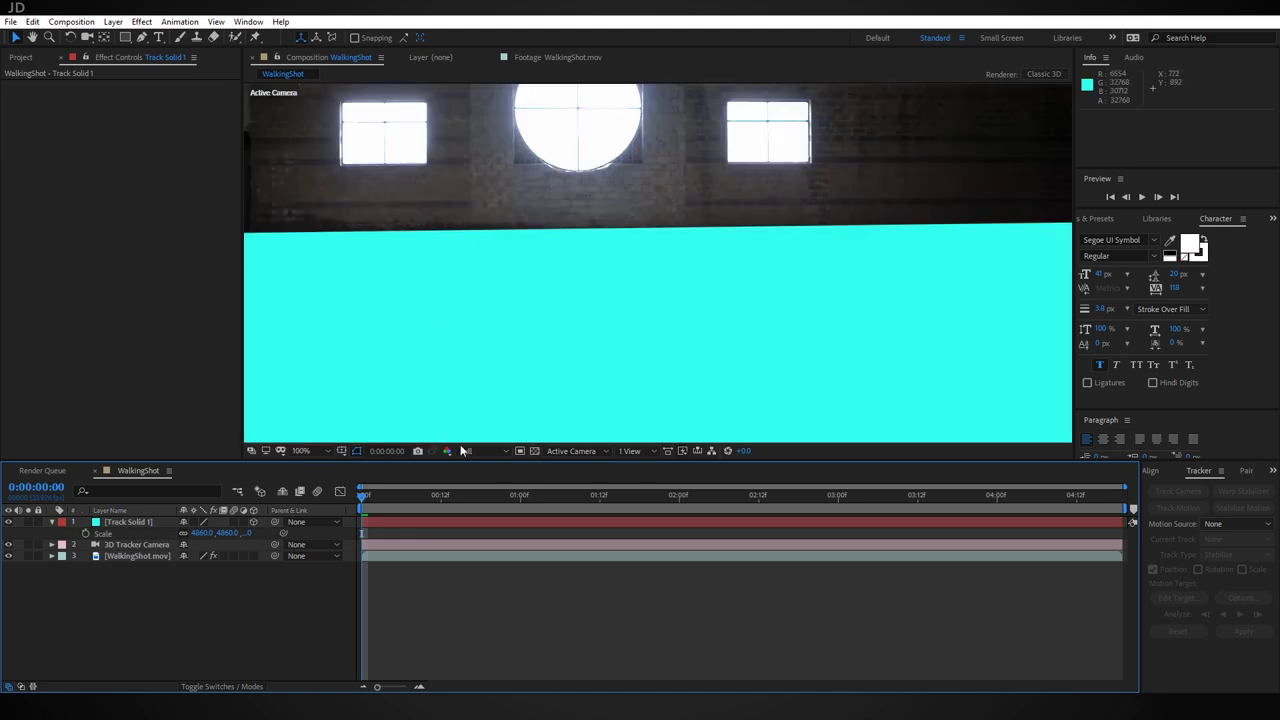
left_click(156, 545)
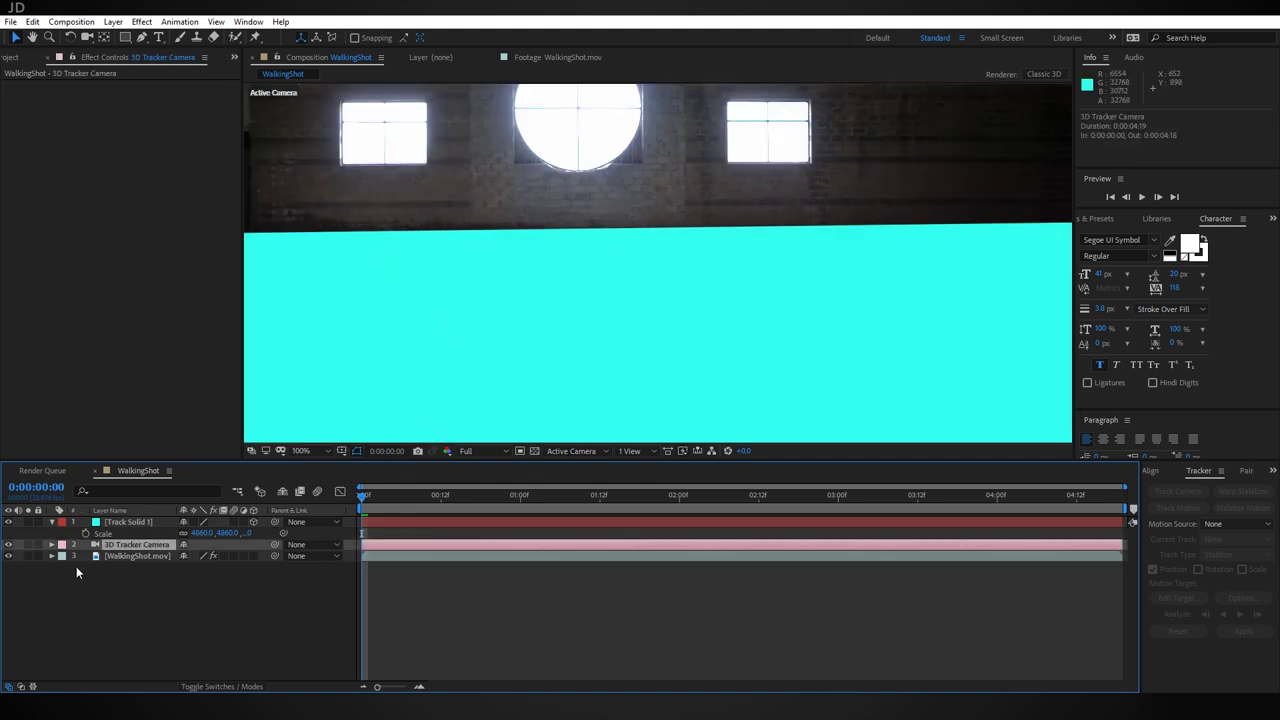
Step: Pre-compose Track Solid 1 and the 3D Tracker Camera into a comp named Displace
left_click(142, 521, "ctrl")
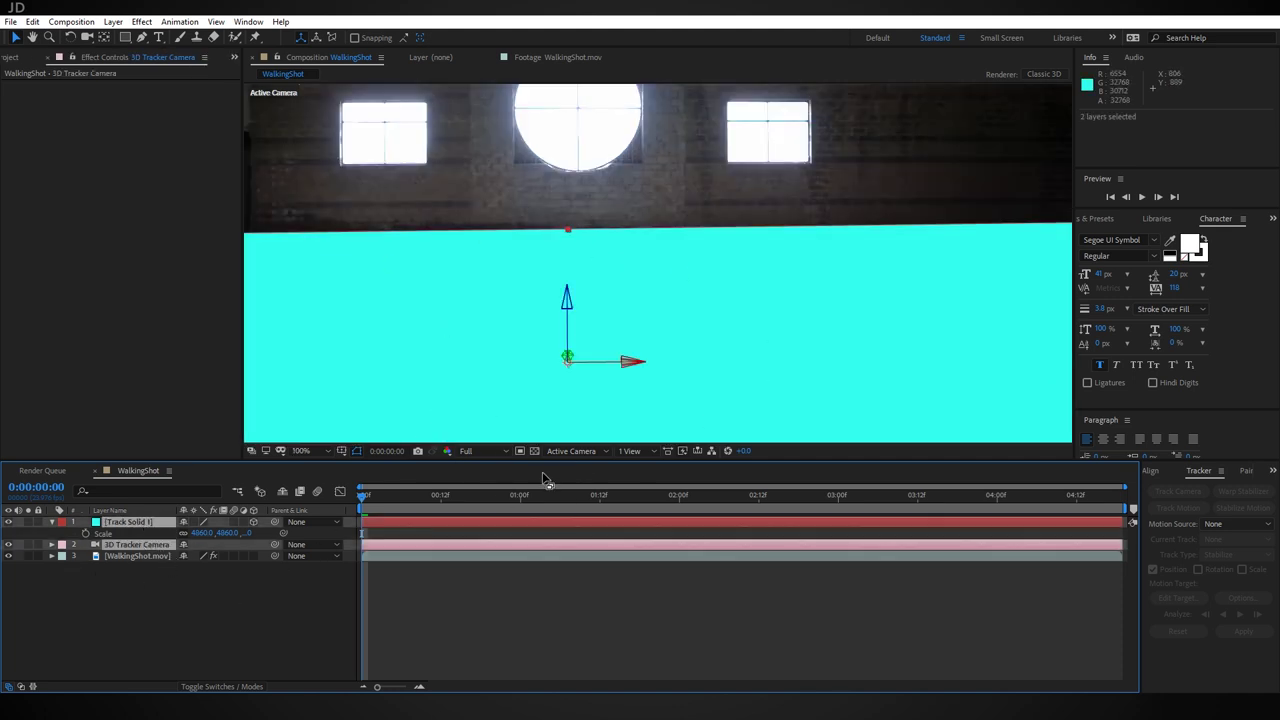
left_click(113, 21)
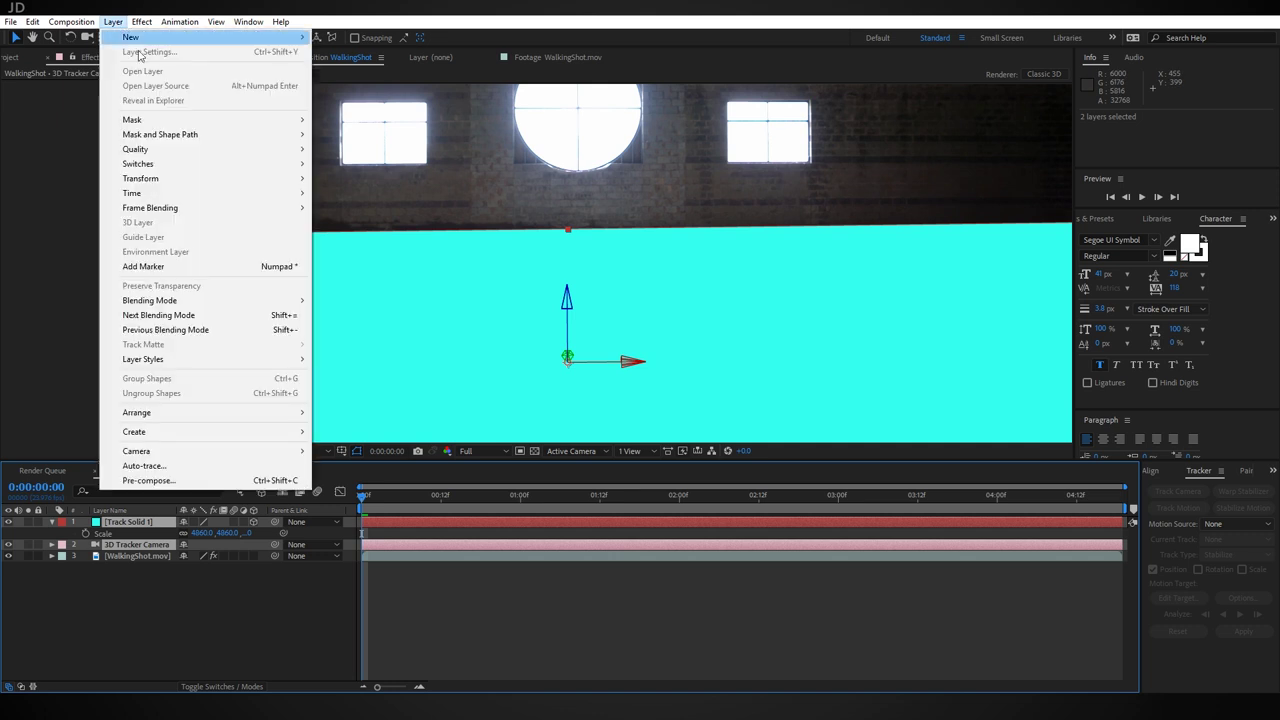
left_click(196, 479)
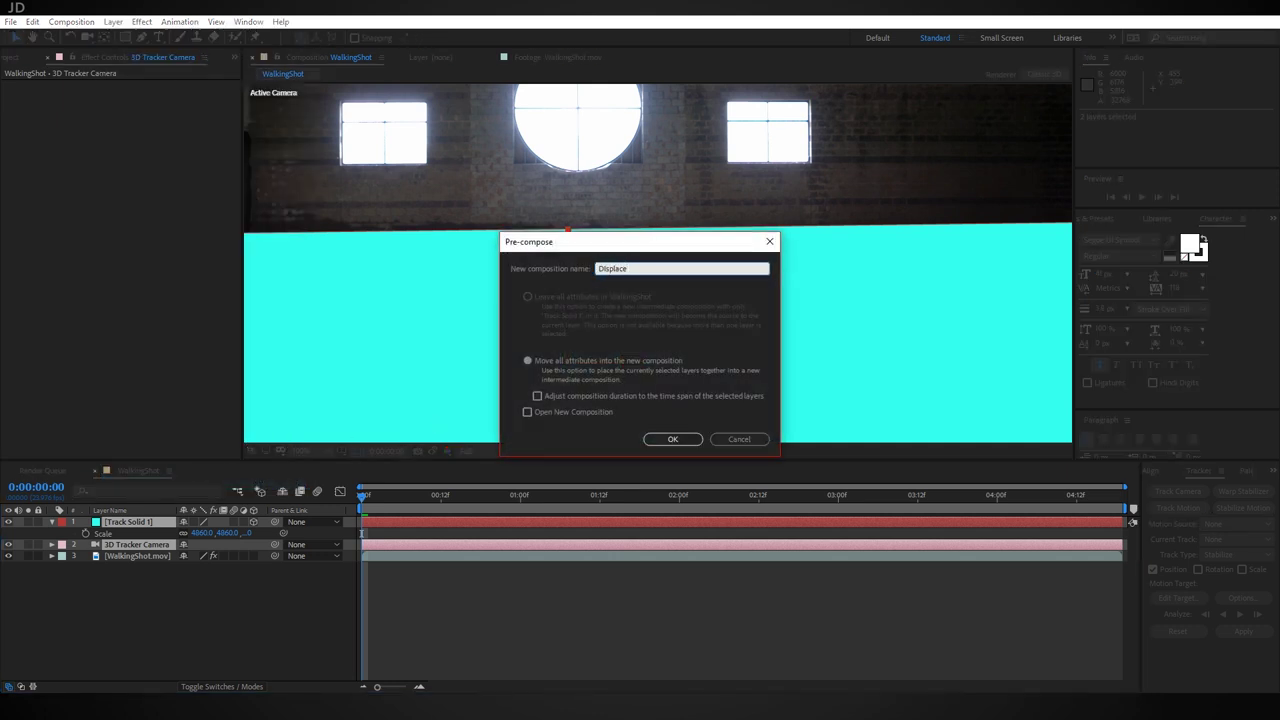
key("Return")
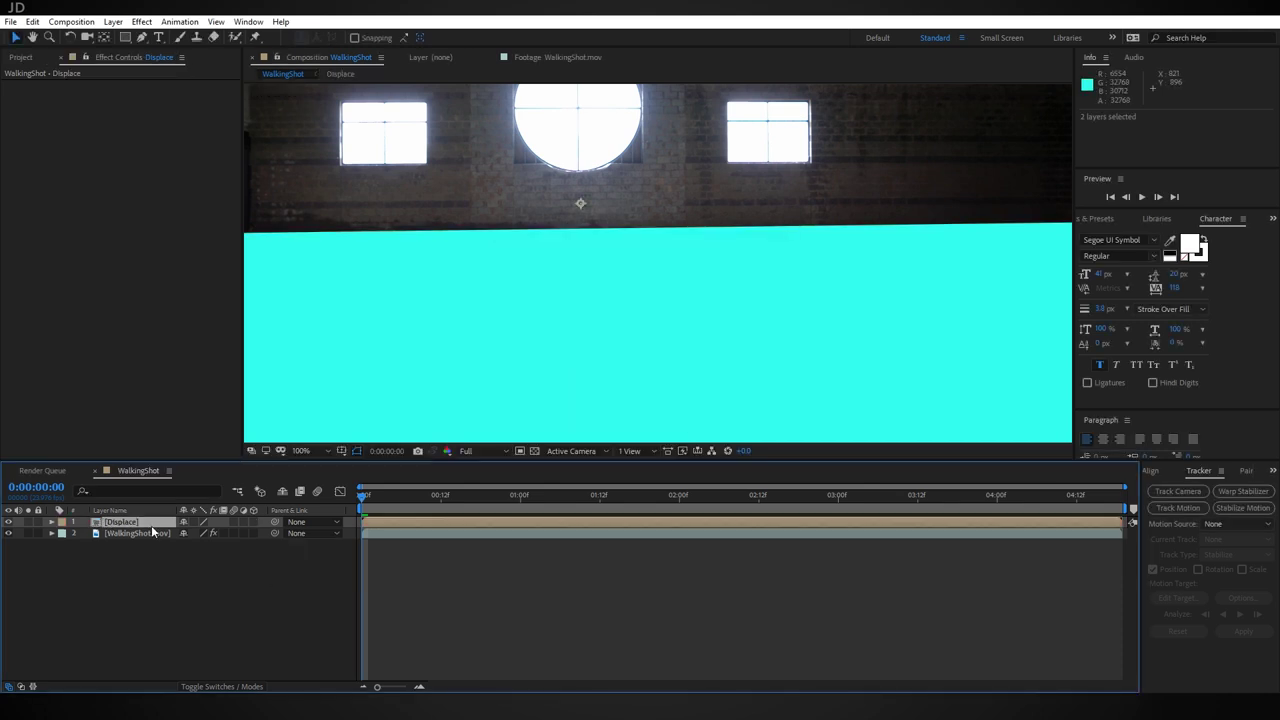
Step: Inside the Displace comp, apply Fractal Noise to Track Solid 1
double_click(126, 523)
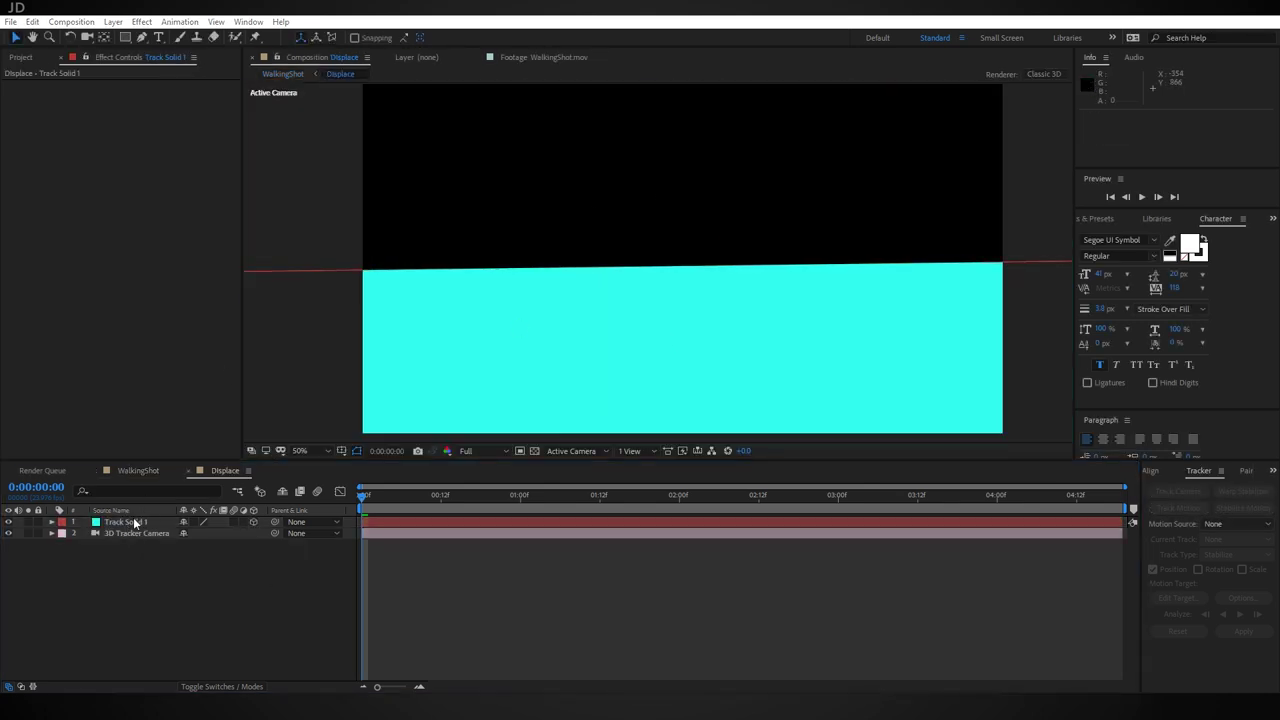
left_click(134, 523)
left_click(140, 22)
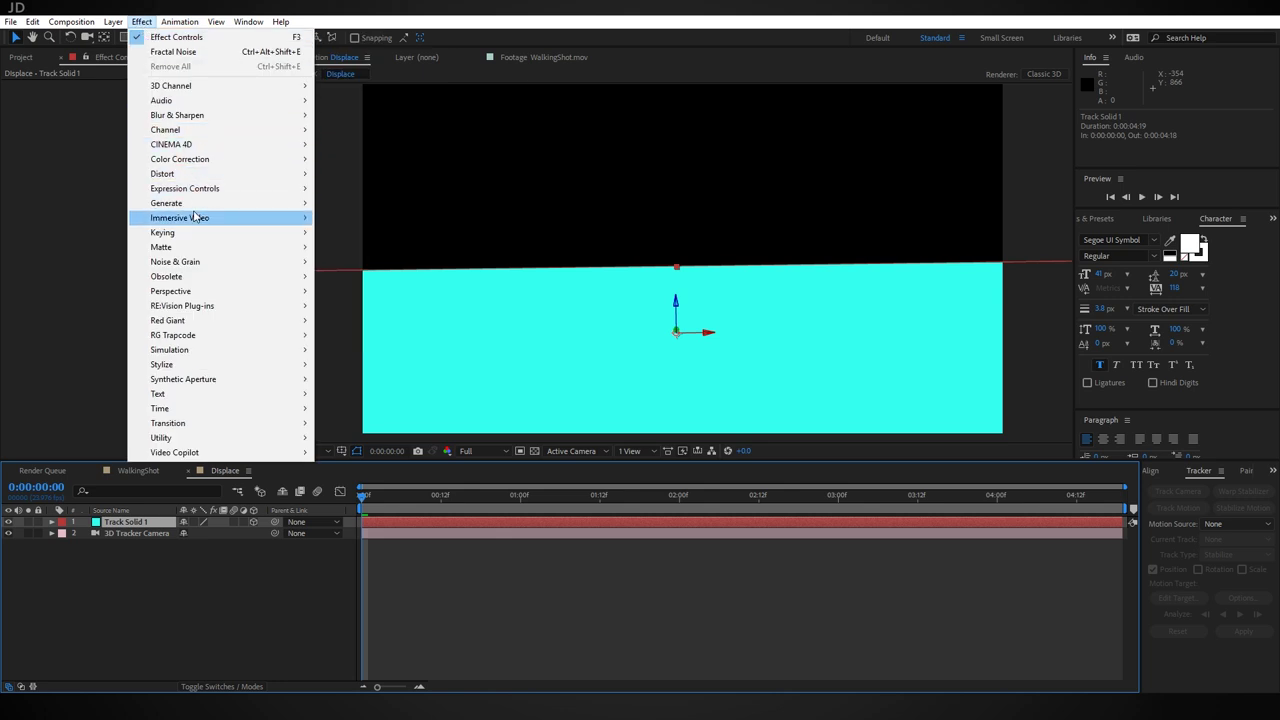
mouse_move(198, 261)
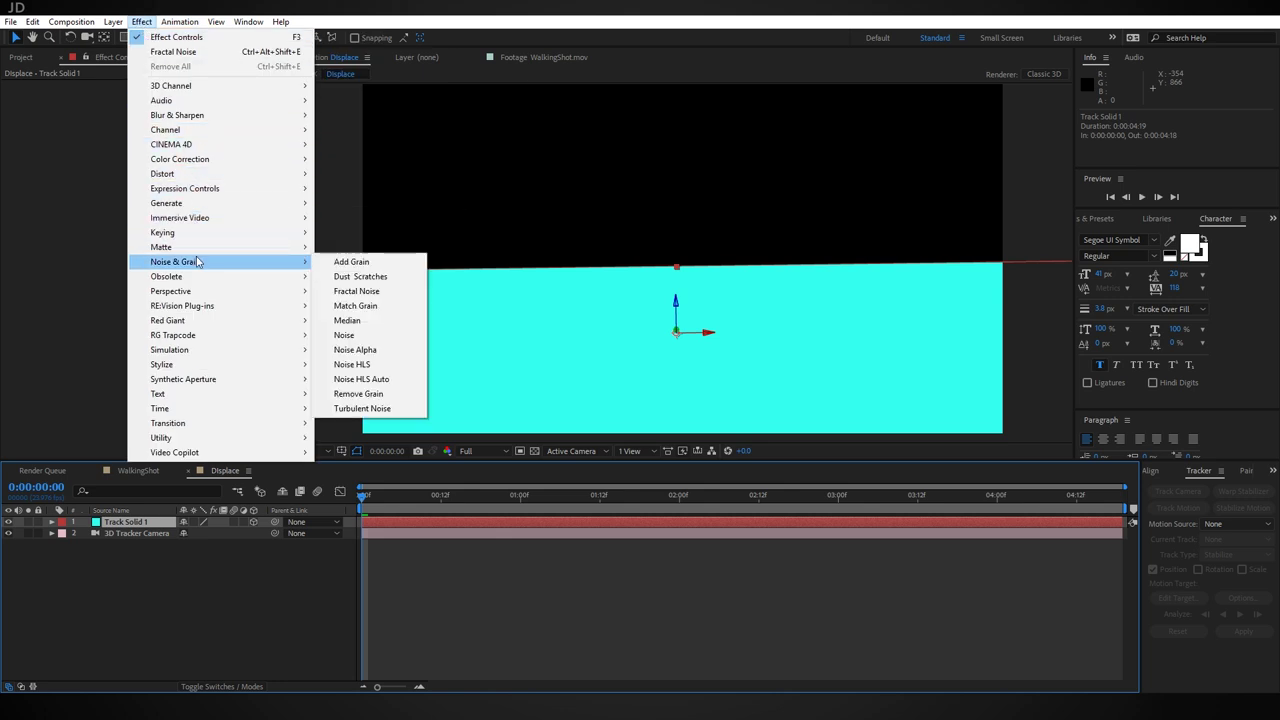
left_click(370, 291)
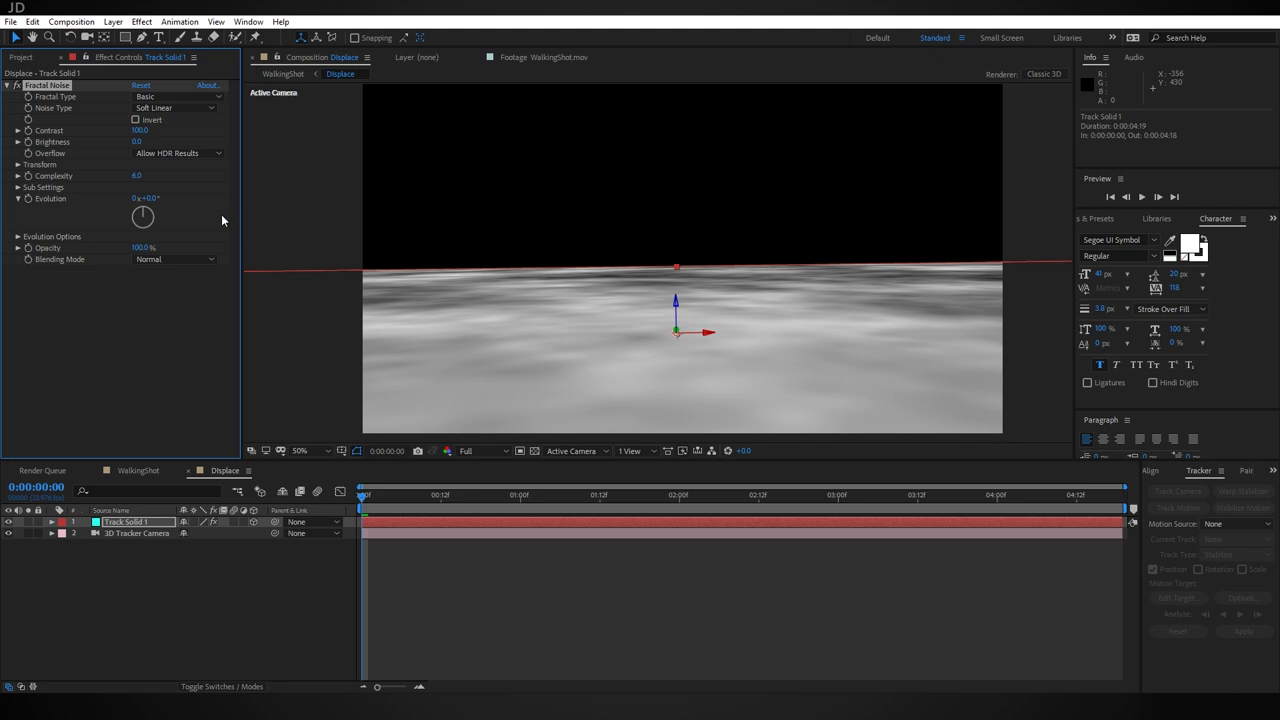
Step: Lower the Fractal Noise transform scale to about 43 for finer noise
left_click(17, 165)
left_click_drag(131, 198, 92, 196)
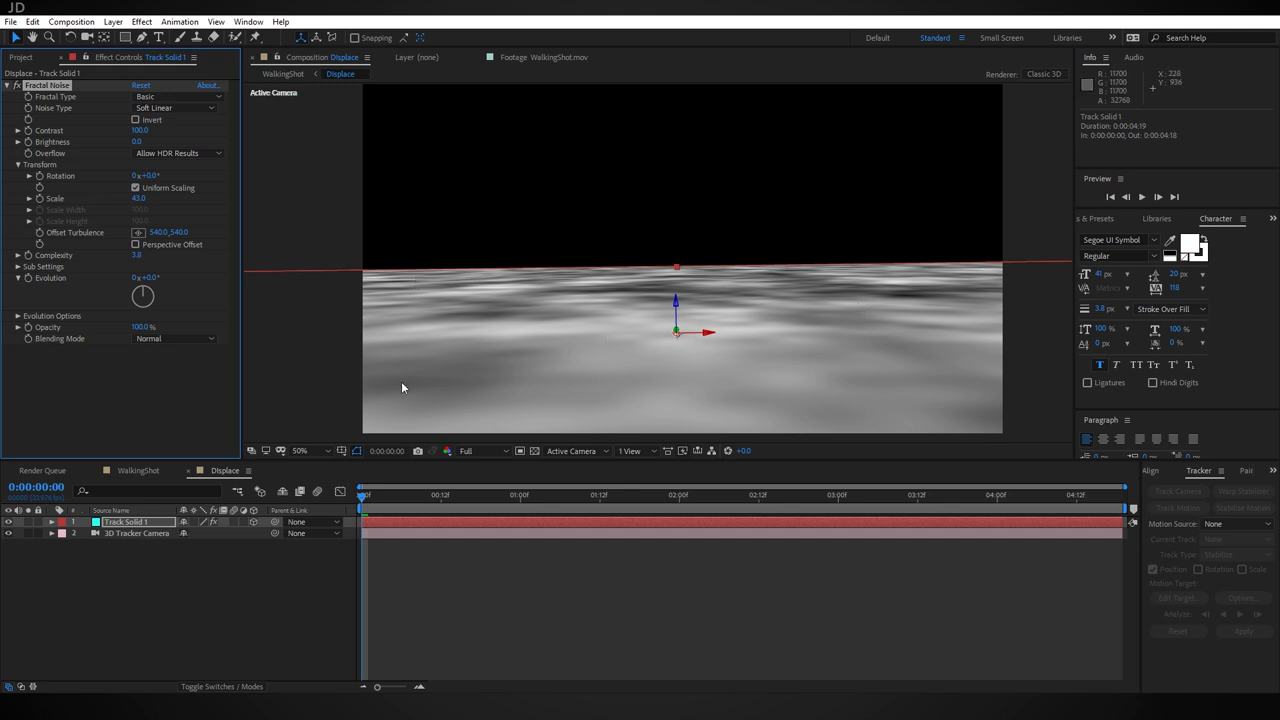
left_click(28, 280, "alt")
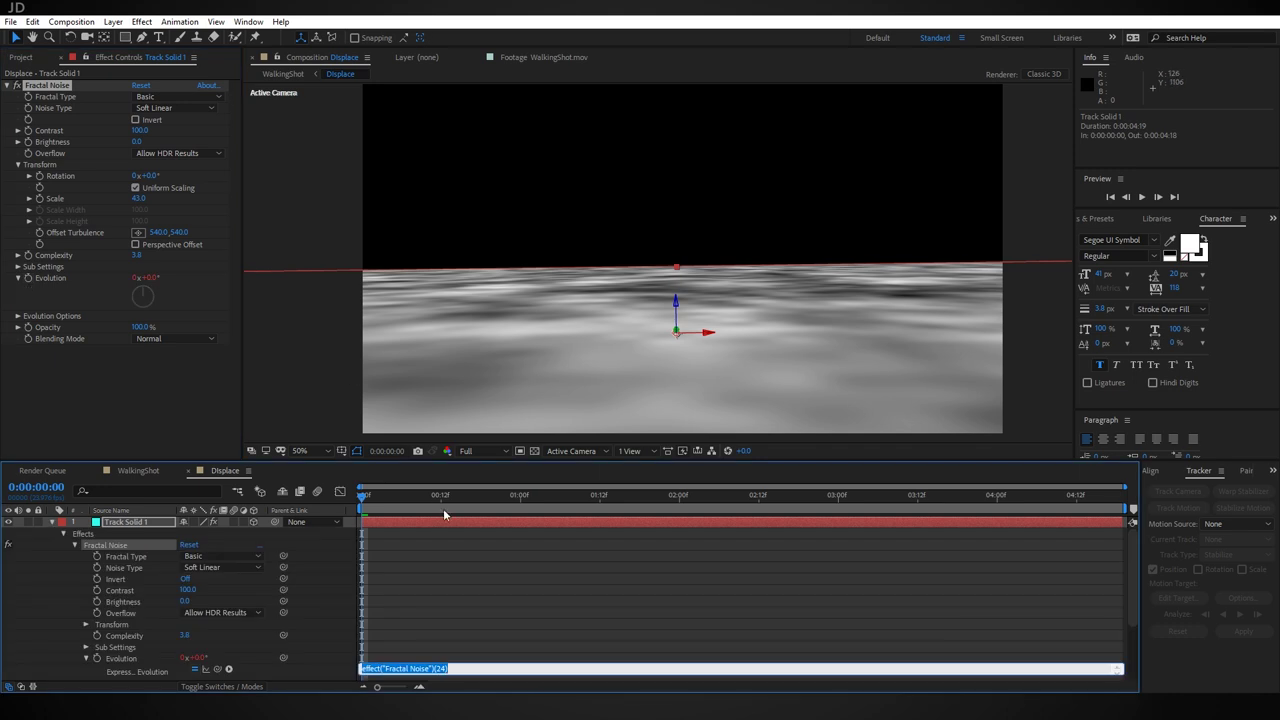
Step: Enter time*150 as the Fractal Noise Evolution expression and check the animated noise
type("time*150")
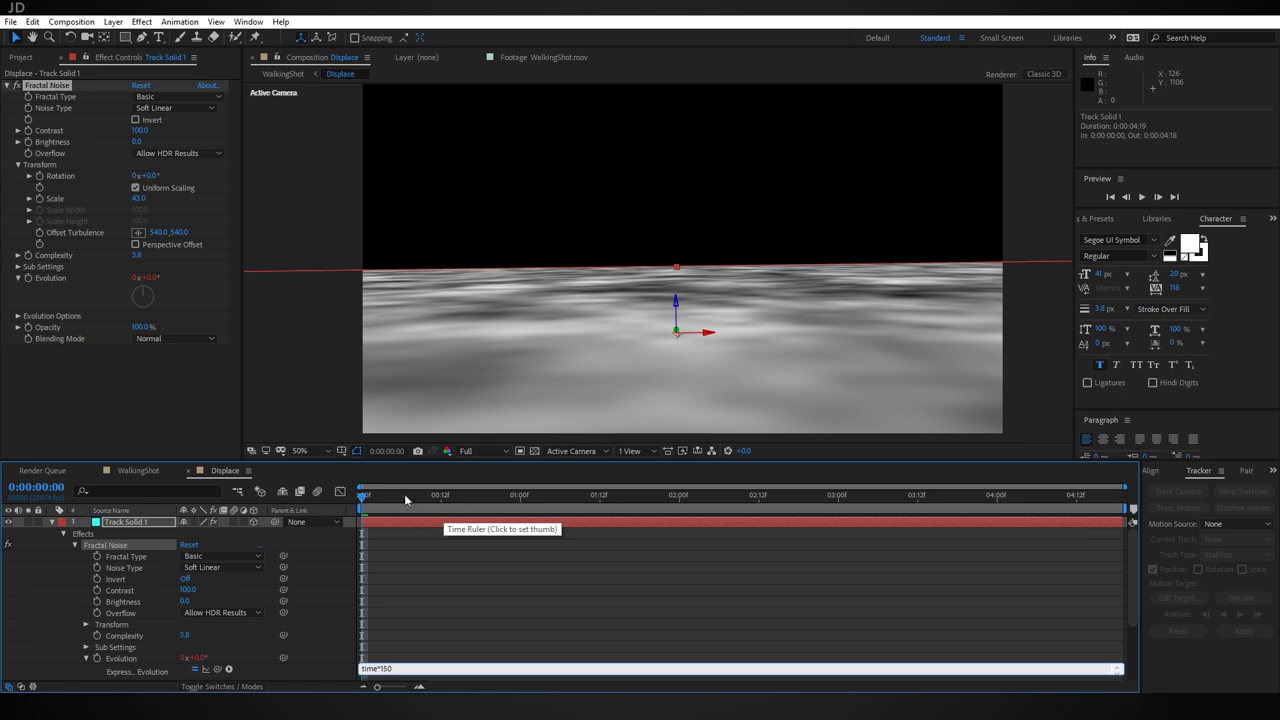
key("KP_Enter")
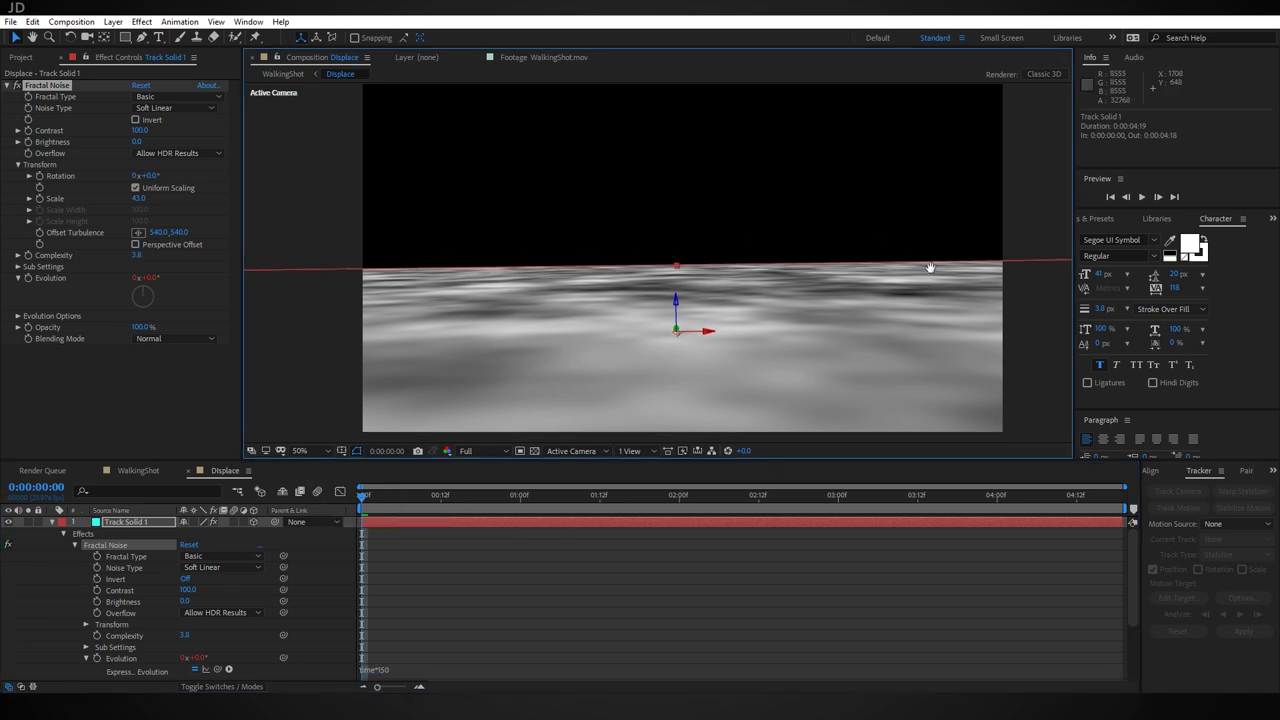
scroll(810, 310, "down", 1)
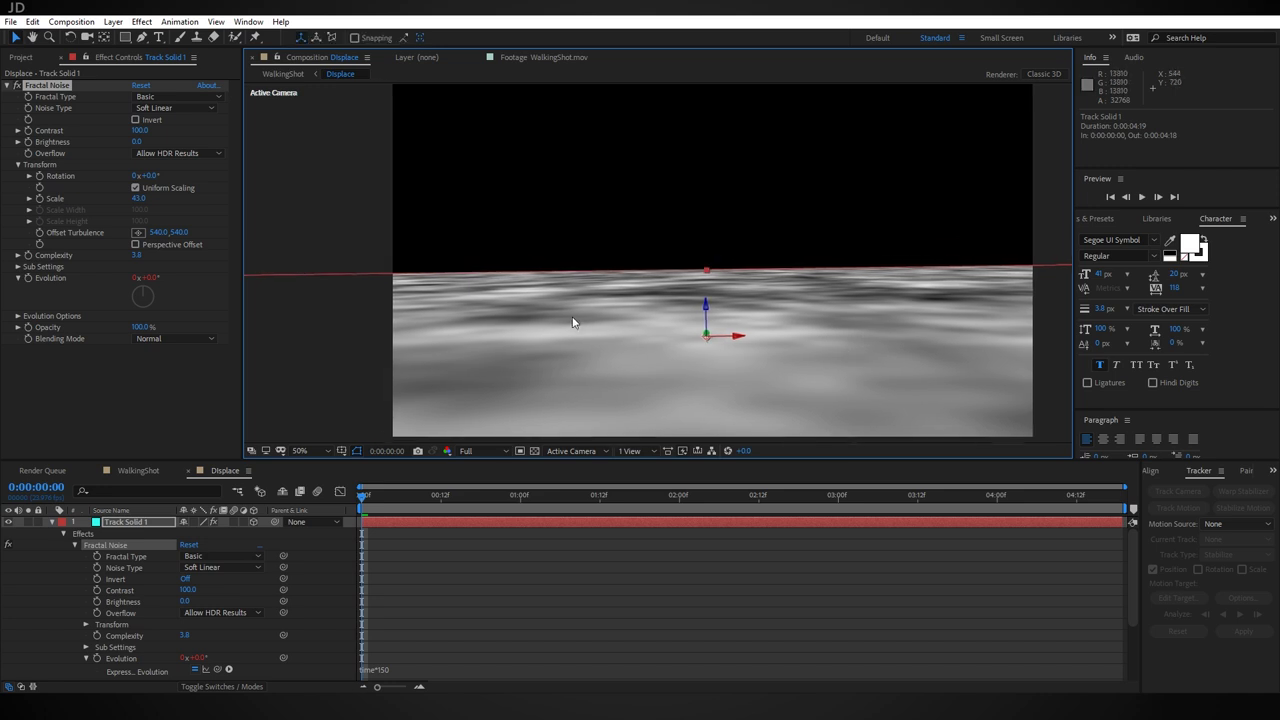
scroll(571, 320, "up", 4)
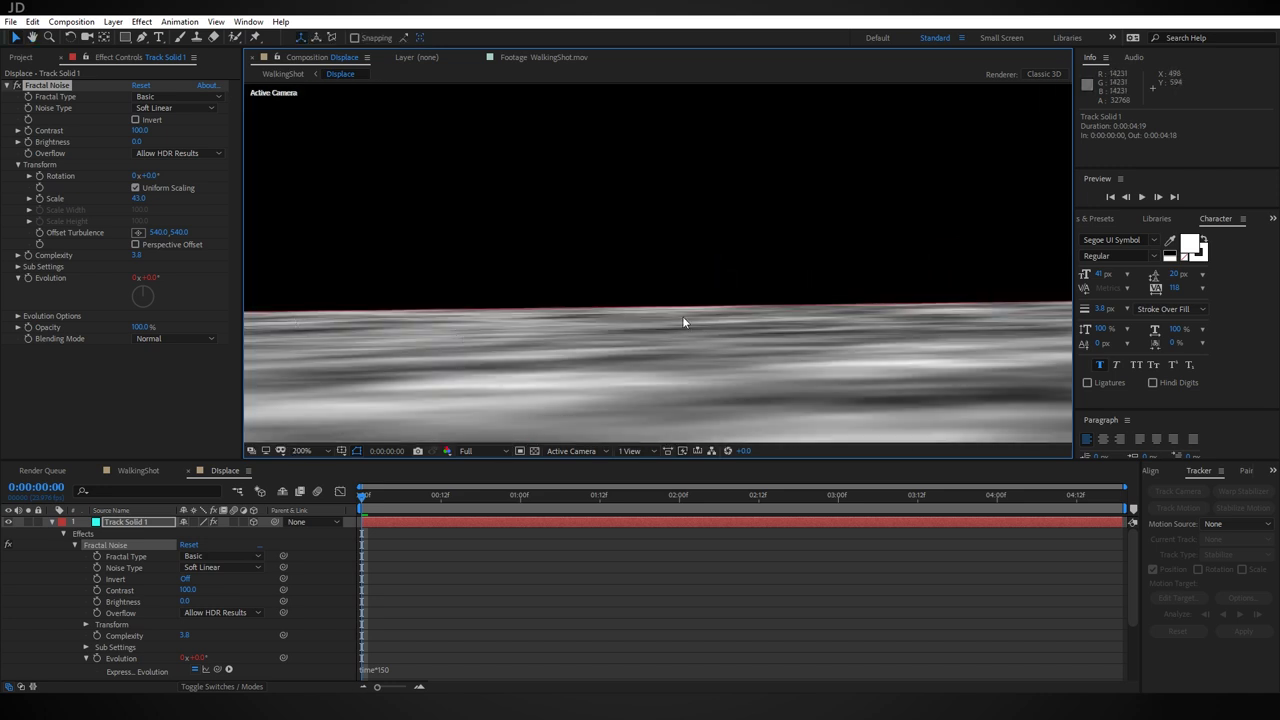
scroll(899, 309, "down", 4)
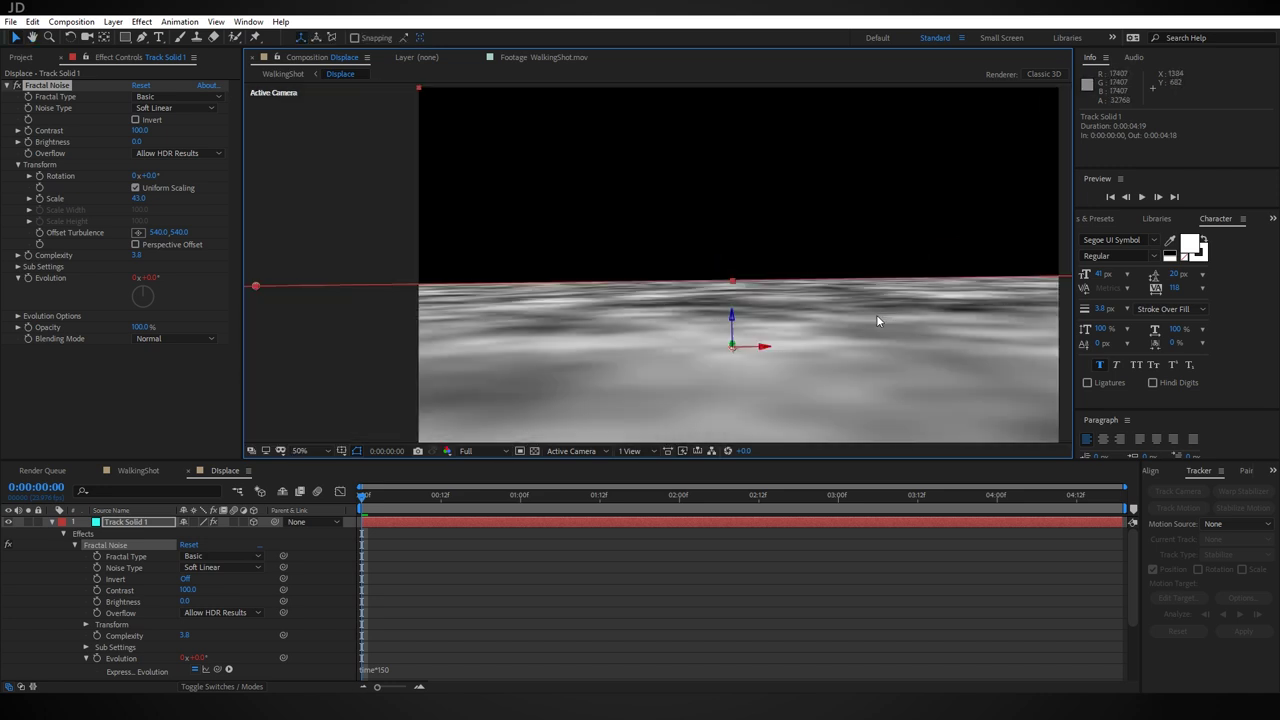
Step: Add an adjustment layer to the Displace comp with Turbulent Displace applied
left_click(51, 522)
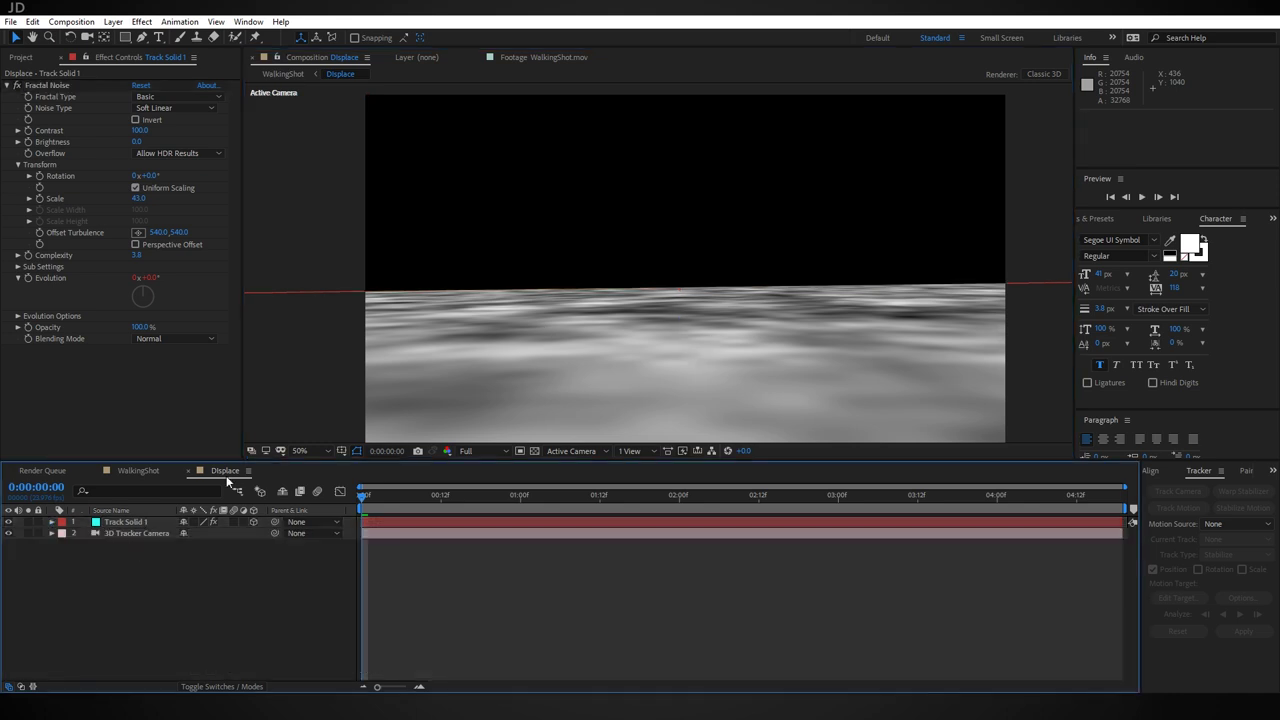
left_click(113, 21)
mouse_move(130, 36)
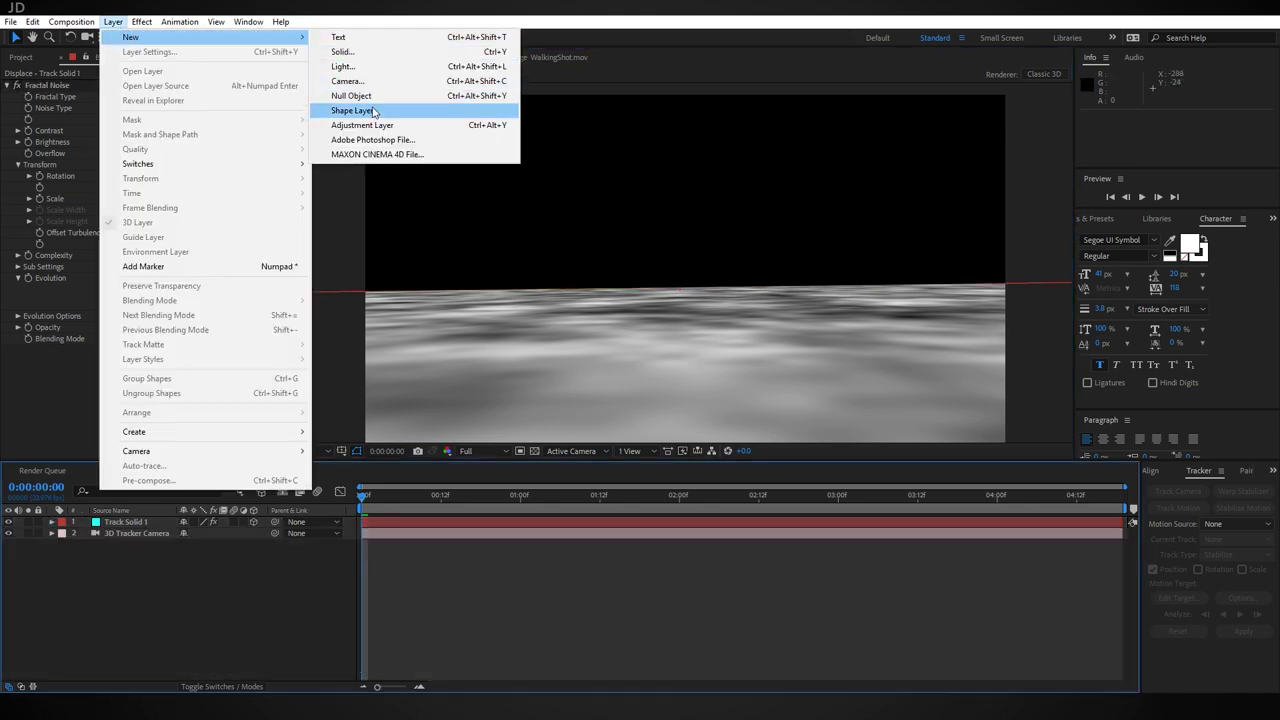
left_click(335, 127)
left_click(142, 21)
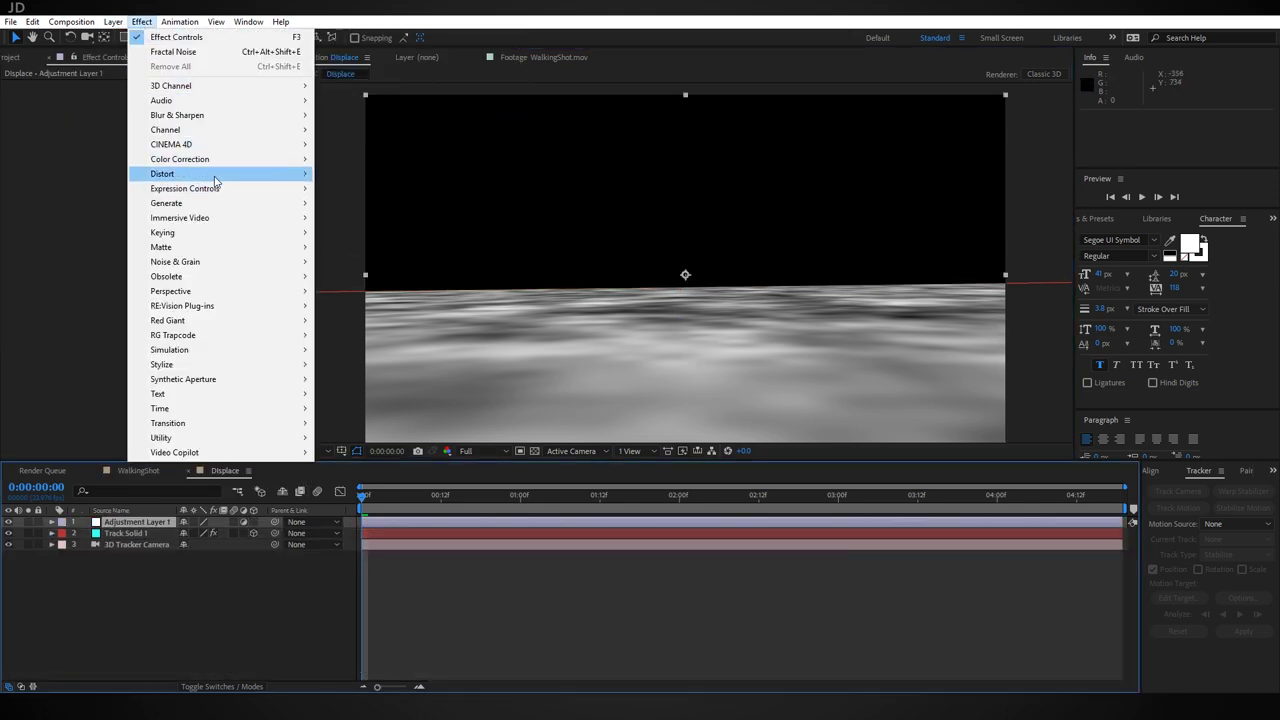
mouse_move(214, 177)
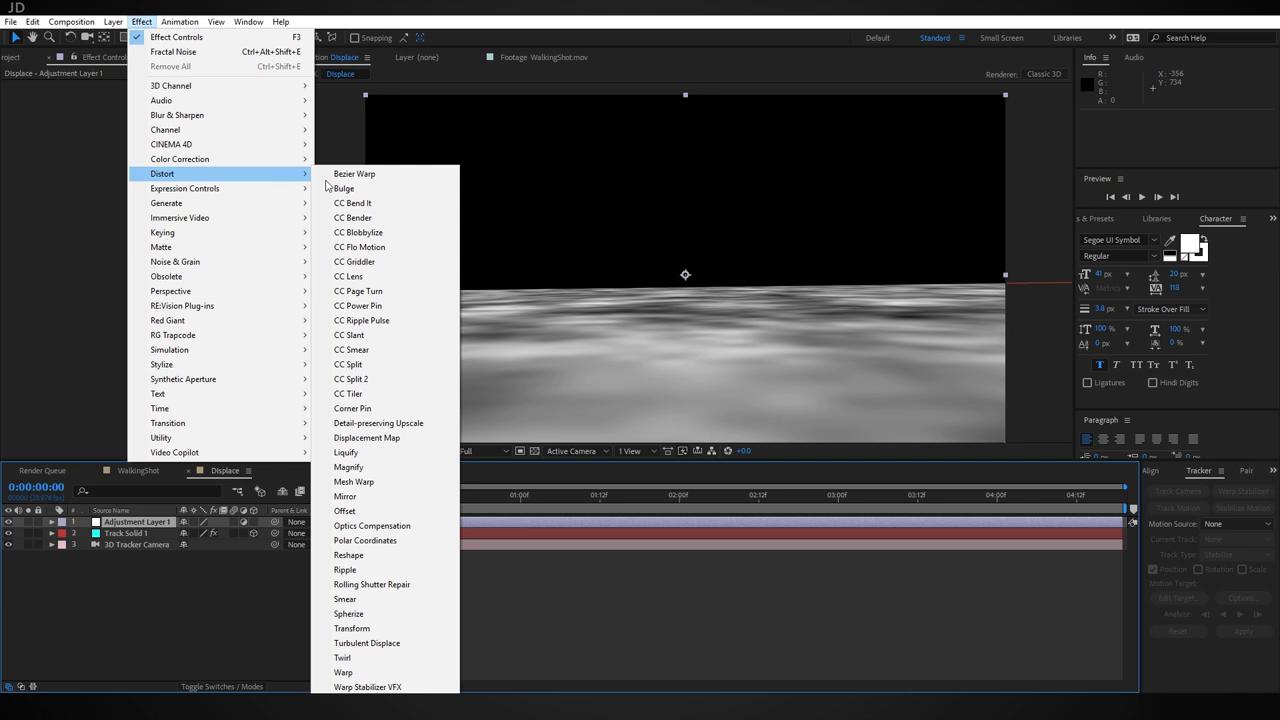
left_click(370, 643)
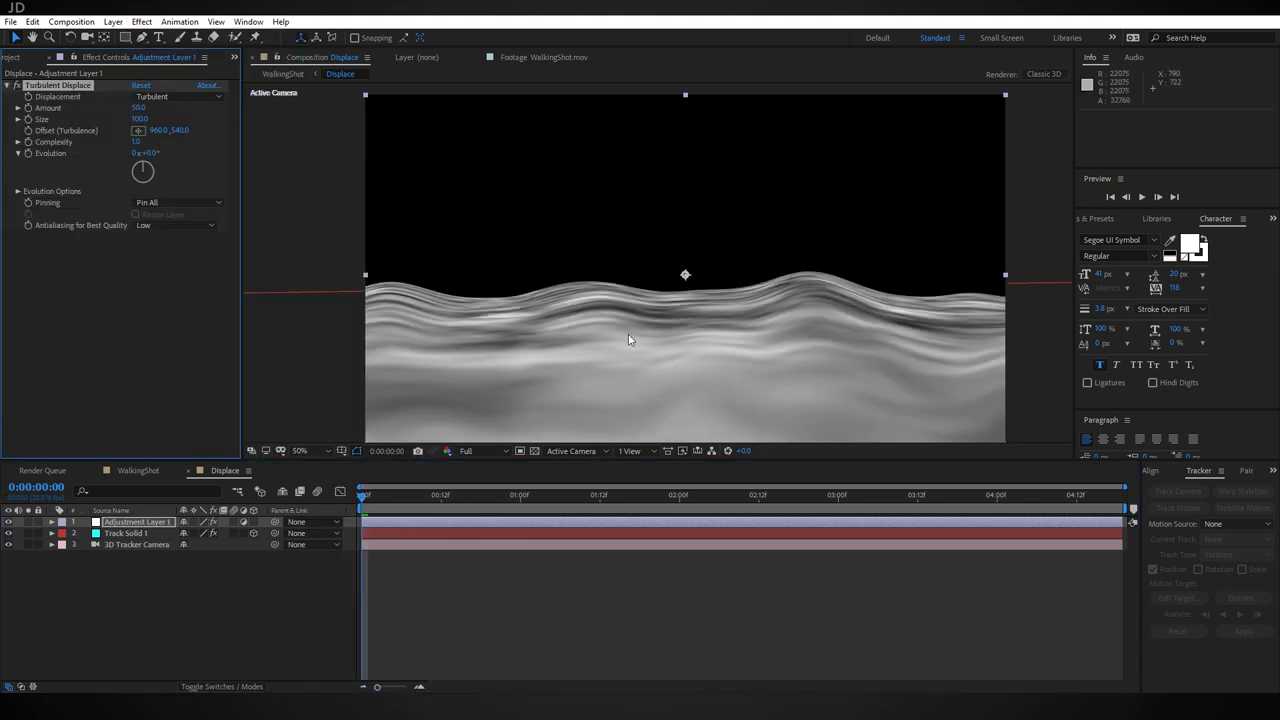
Step: Set Turbulent Displace Size 50, Amount 10, and Evolution expression time*150
left_click(141, 120)
type("50")
key("Return")
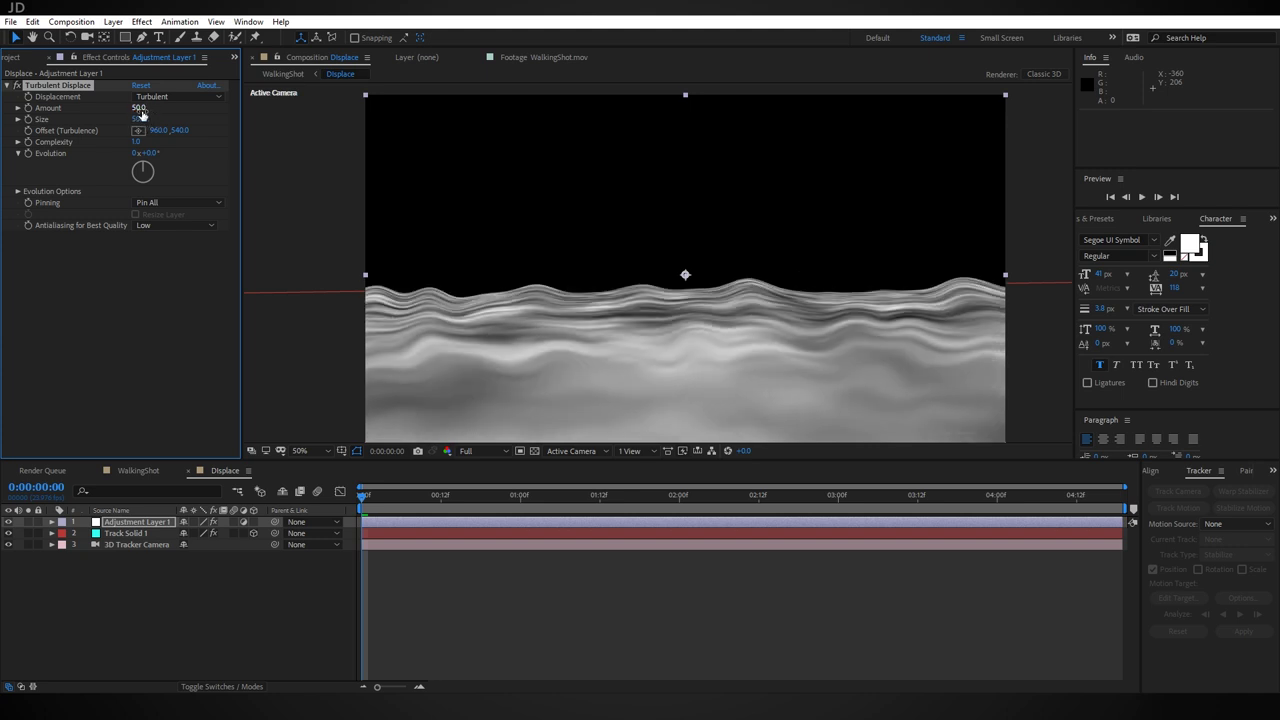
type("10")
key("Return")
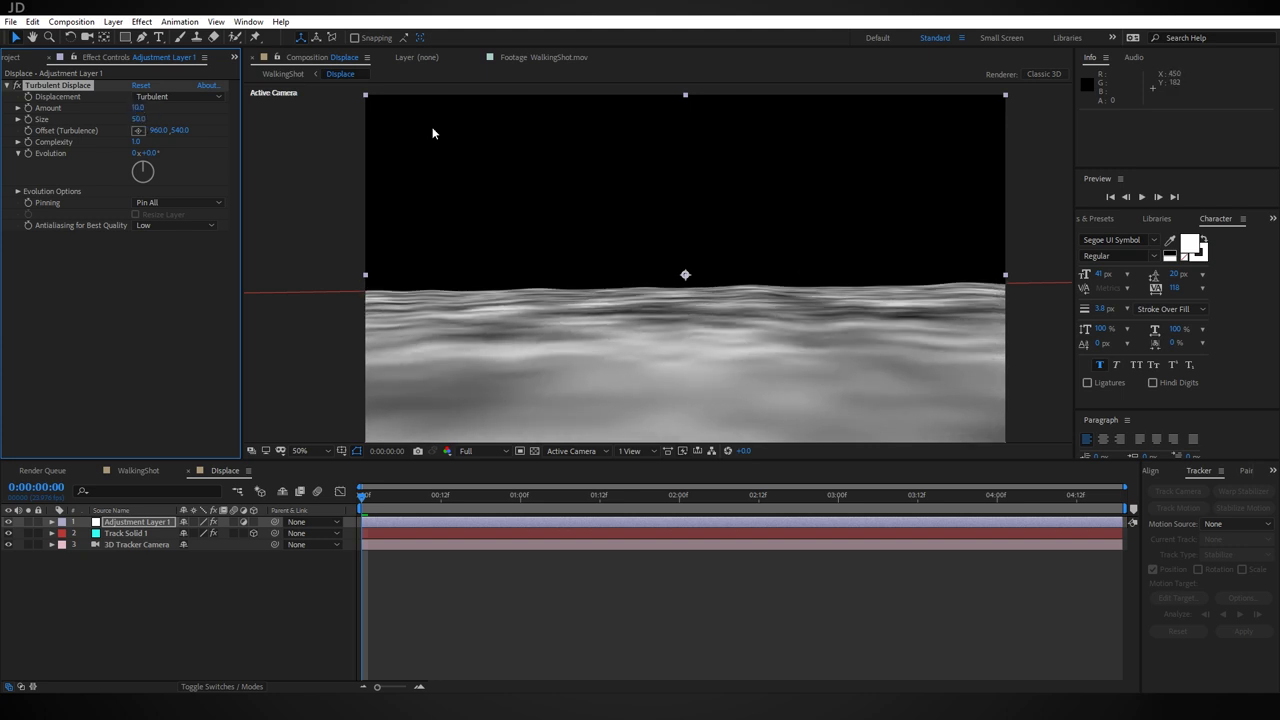
left_click(28, 154, "alt")
type("time*150")
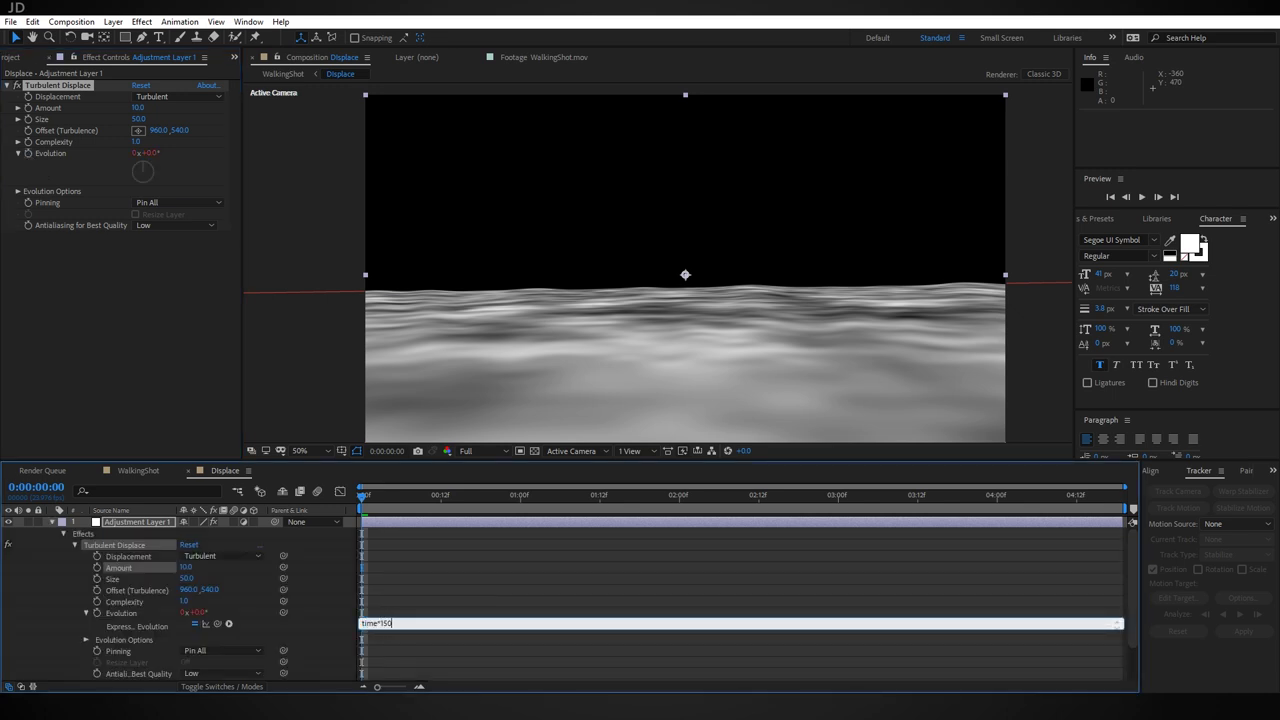
left_click(354, 348)
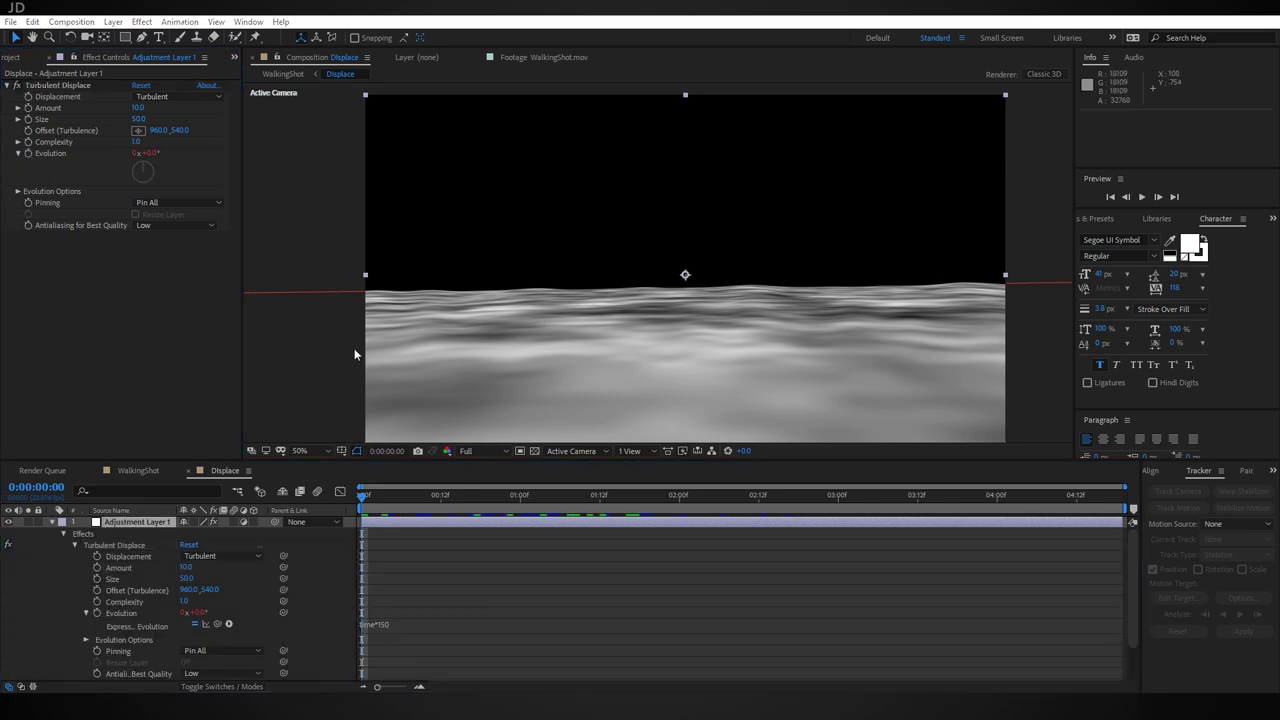
left_click(138, 470)
Step: Add an adjustment layer to WalkingShot with Displacement Map applied
left_click(113, 21)
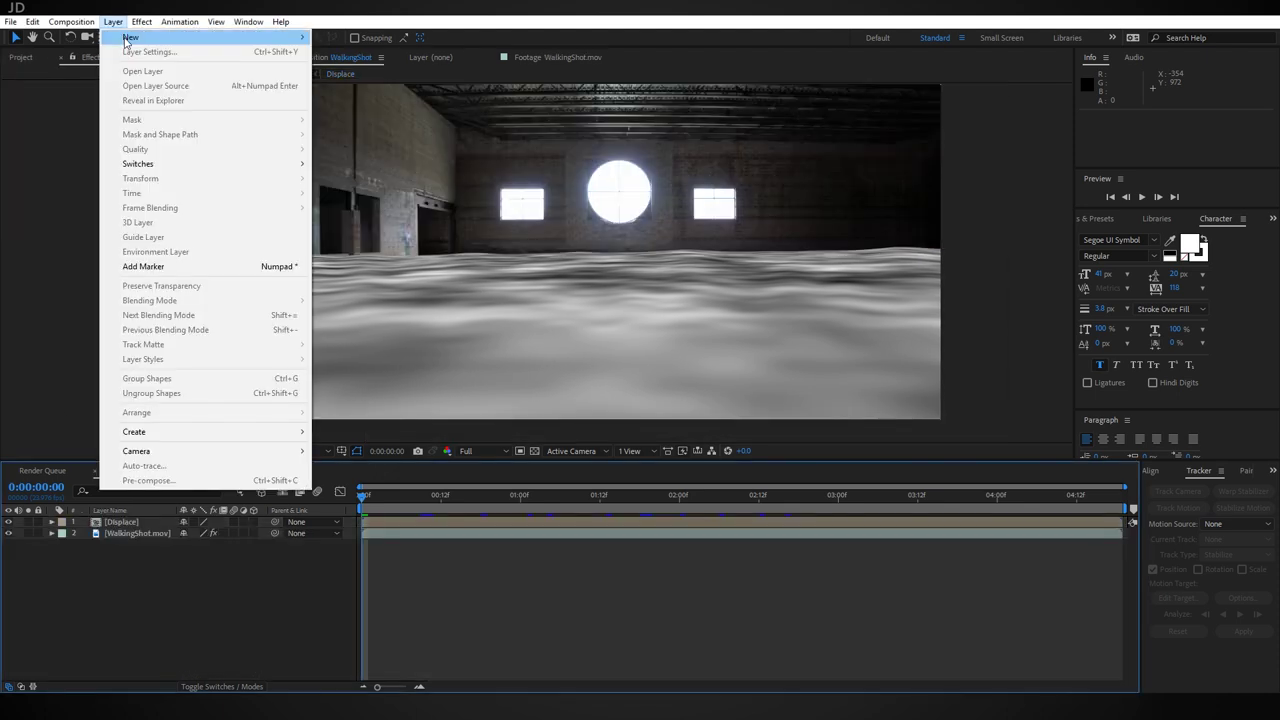
mouse_move(135, 37)
left_click(396, 125)
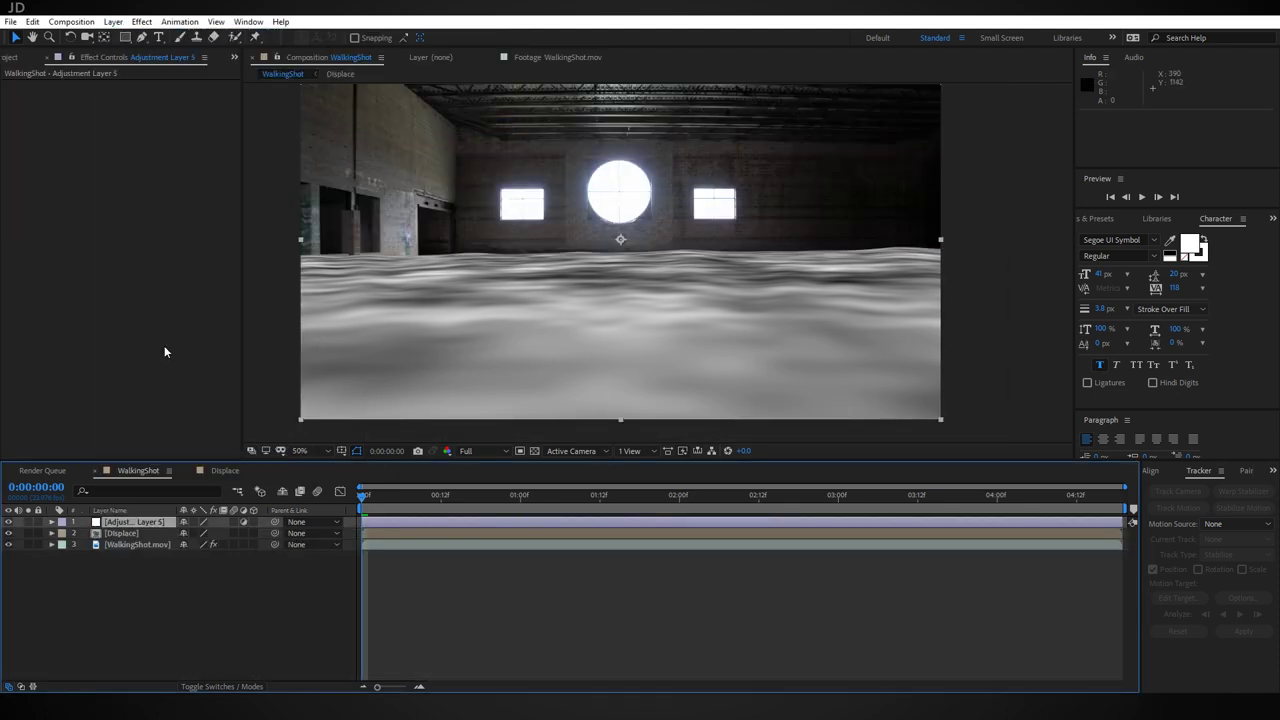
left_click(141, 21)
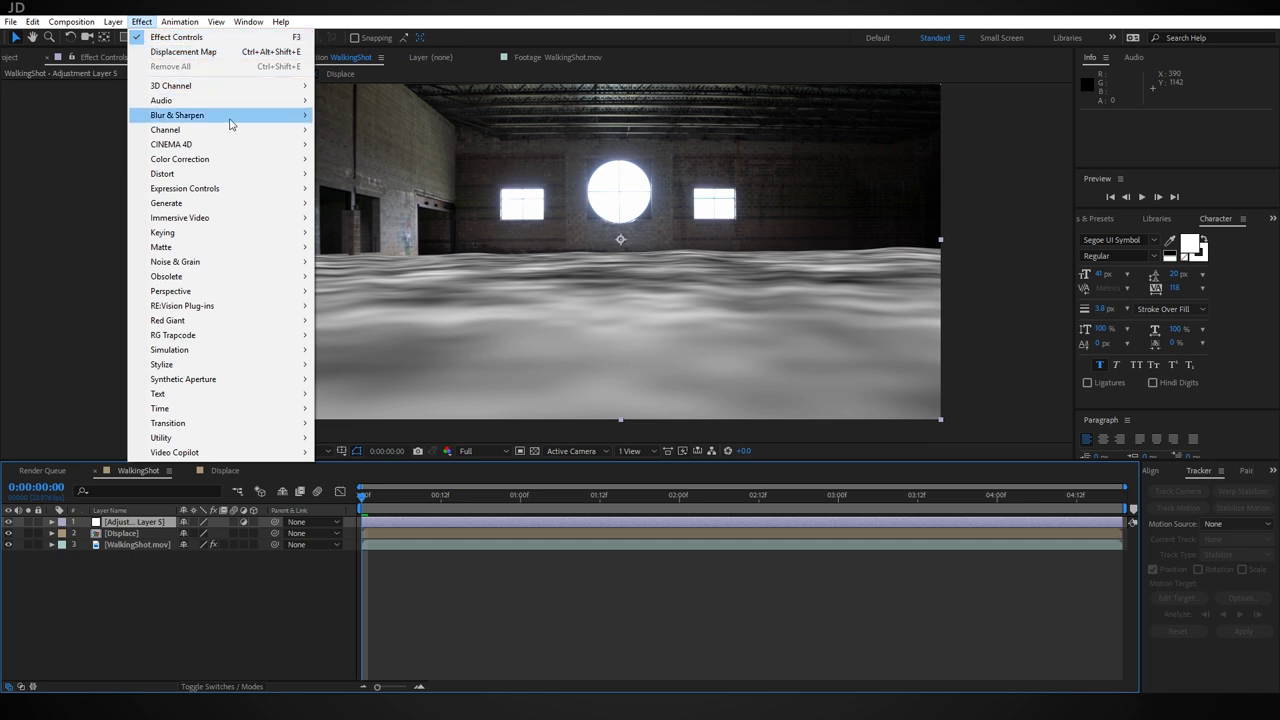
mouse_move(226, 174)
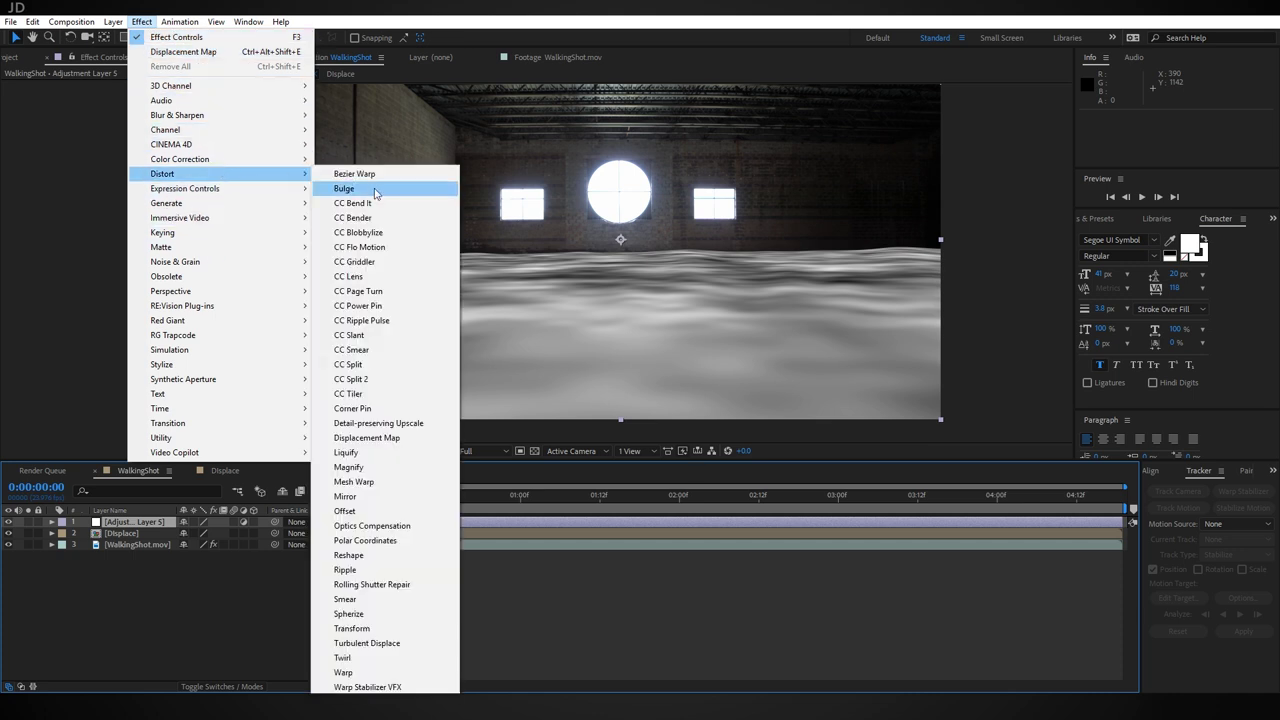
left_click(388, 438)
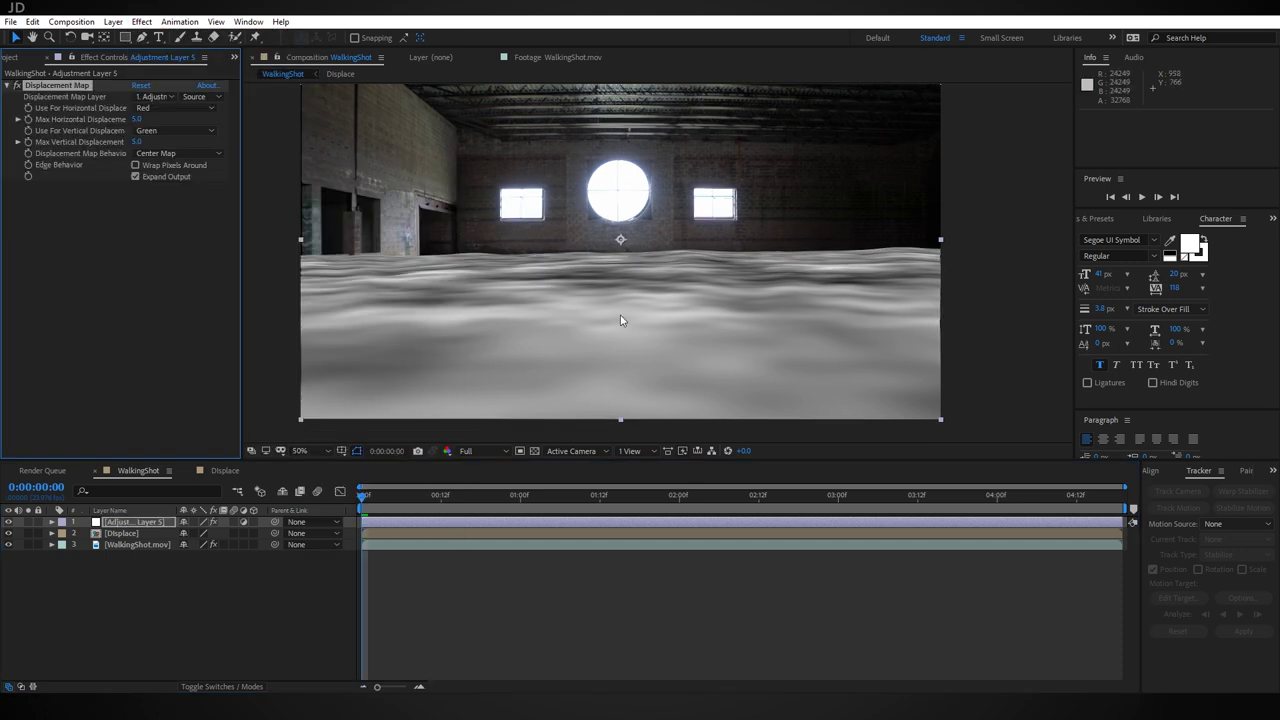
Step: Set the Map Layer to Displace and both displacement channels to Luminance
left_click(168, 99)
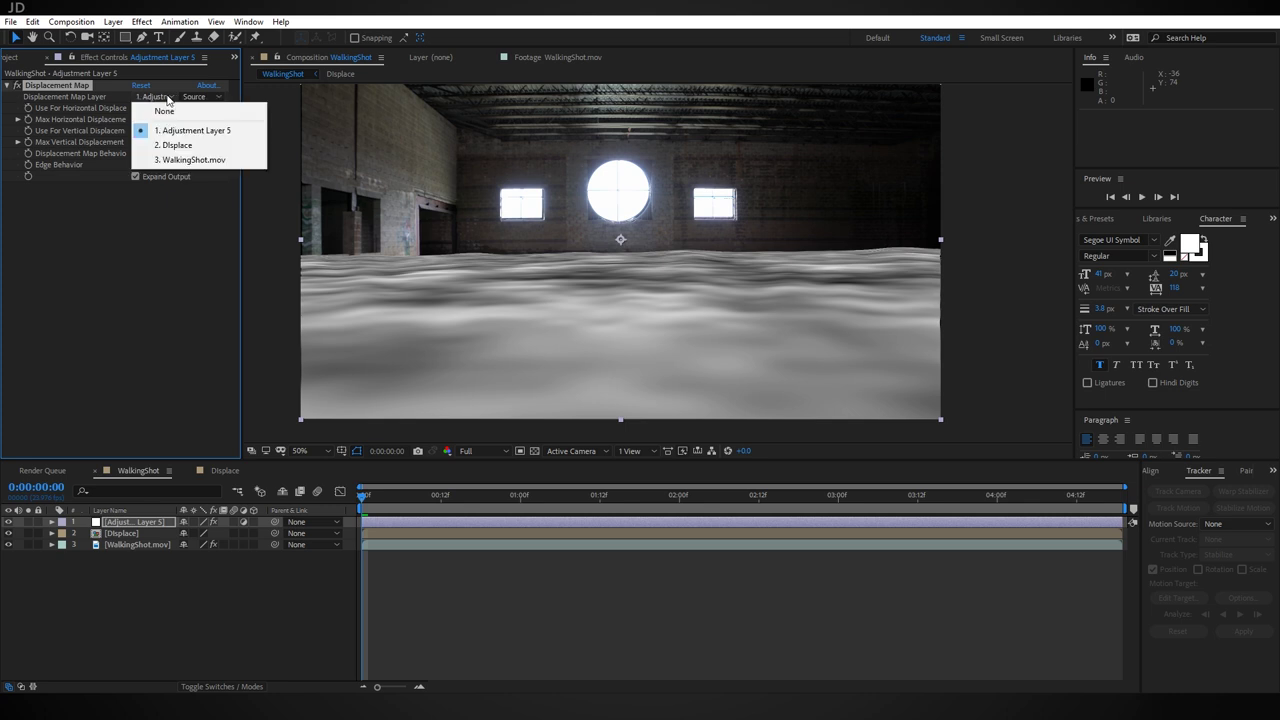
left_click(170, 147)
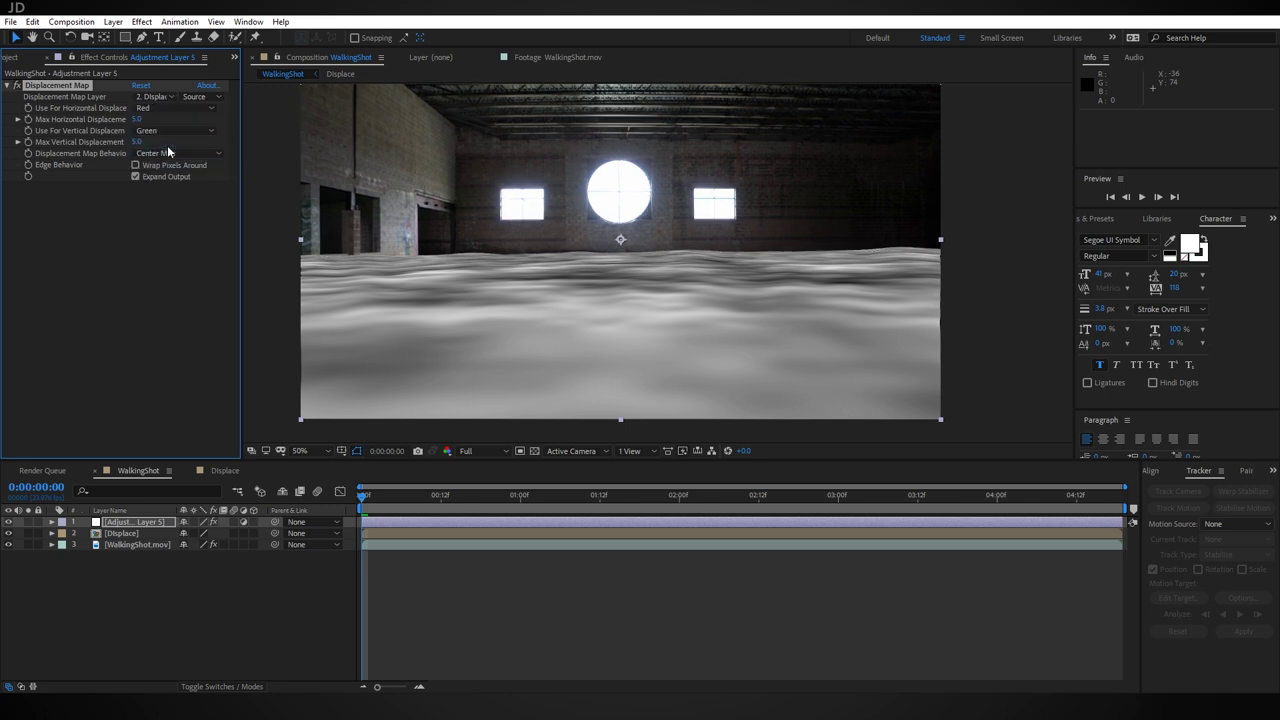
left_click(155, 108)
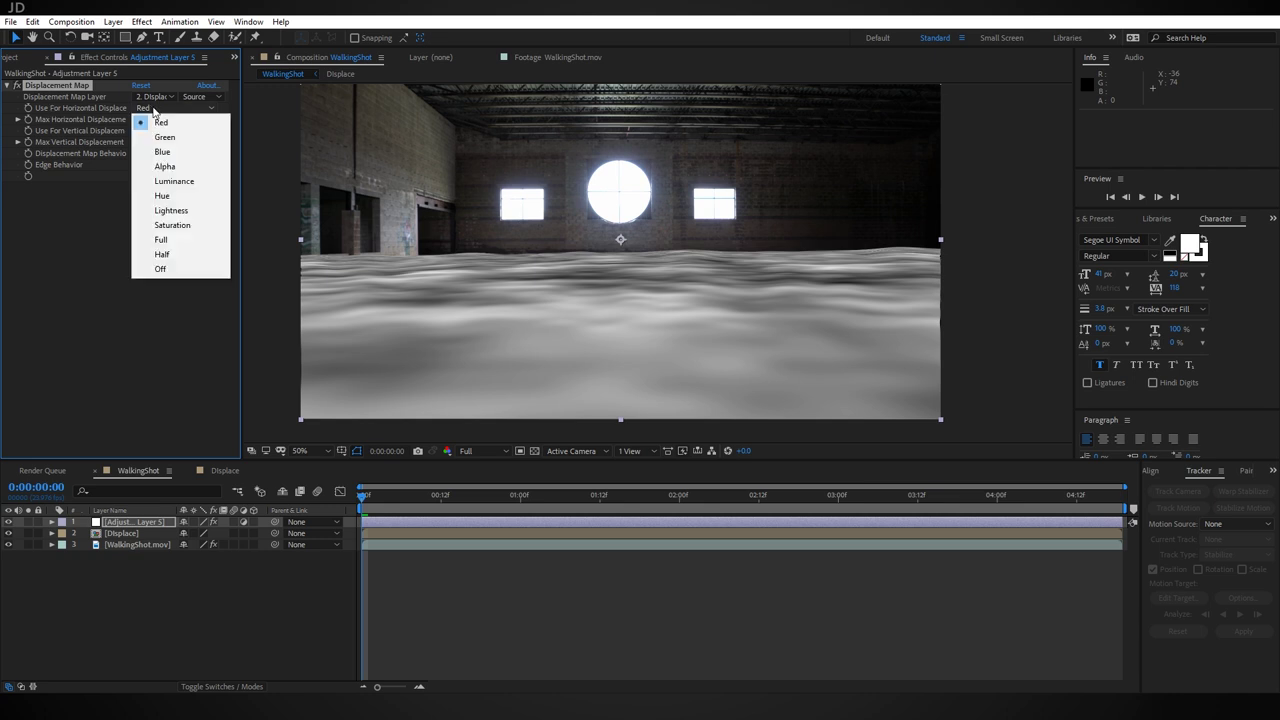
left_click(193, 182)
left_click(155, 131)
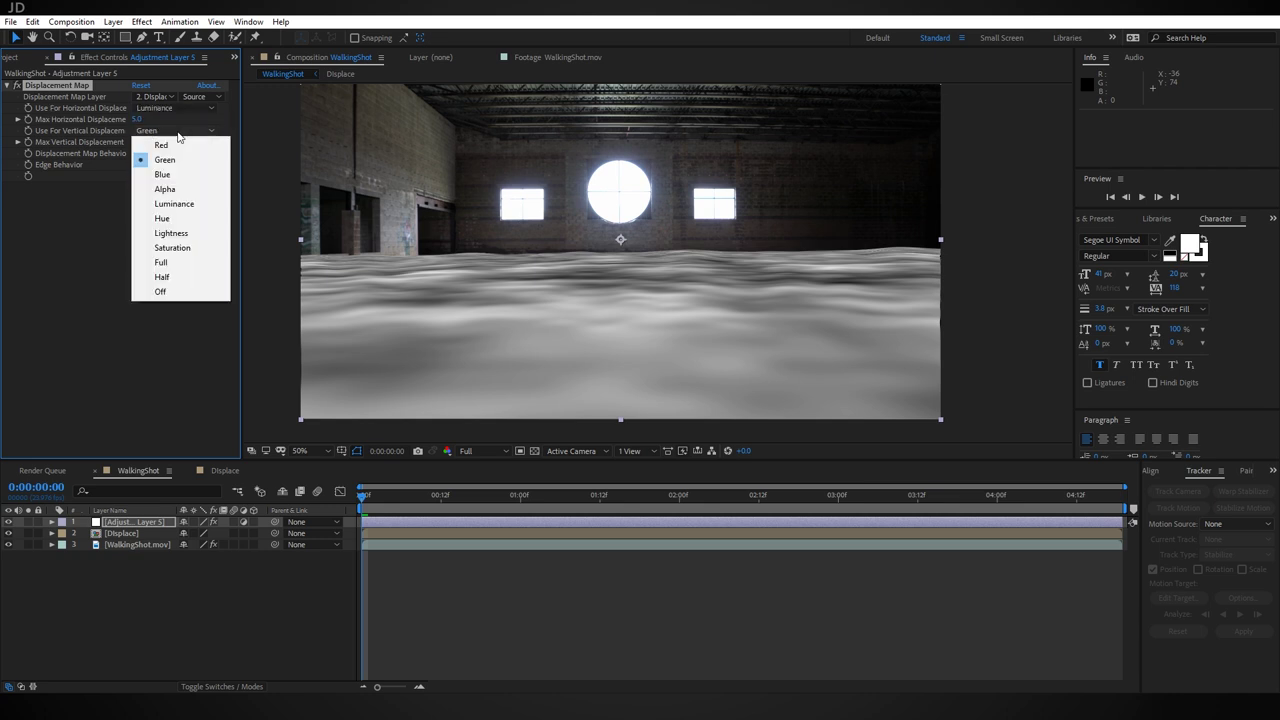
left_click(205, 205)
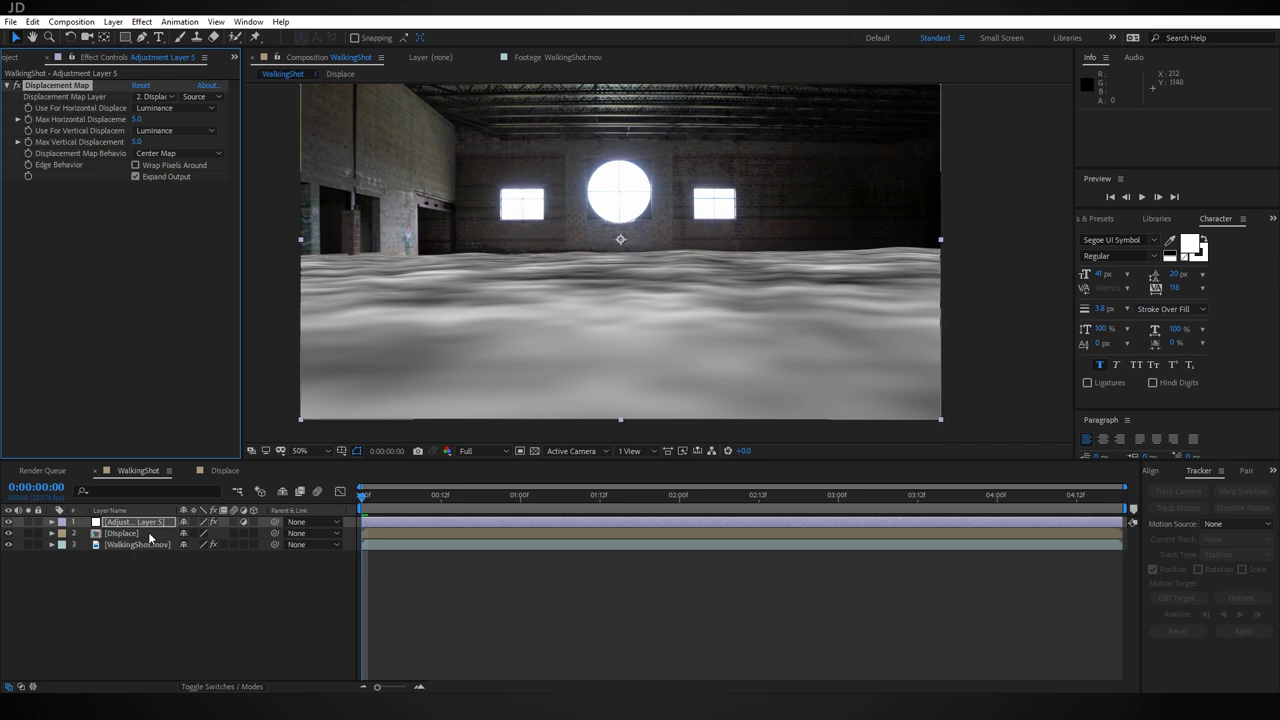
Step: Show the WalkingShot footage and raise maximum displacement to 63, inspecting the warped floor
left_click(8, 543)
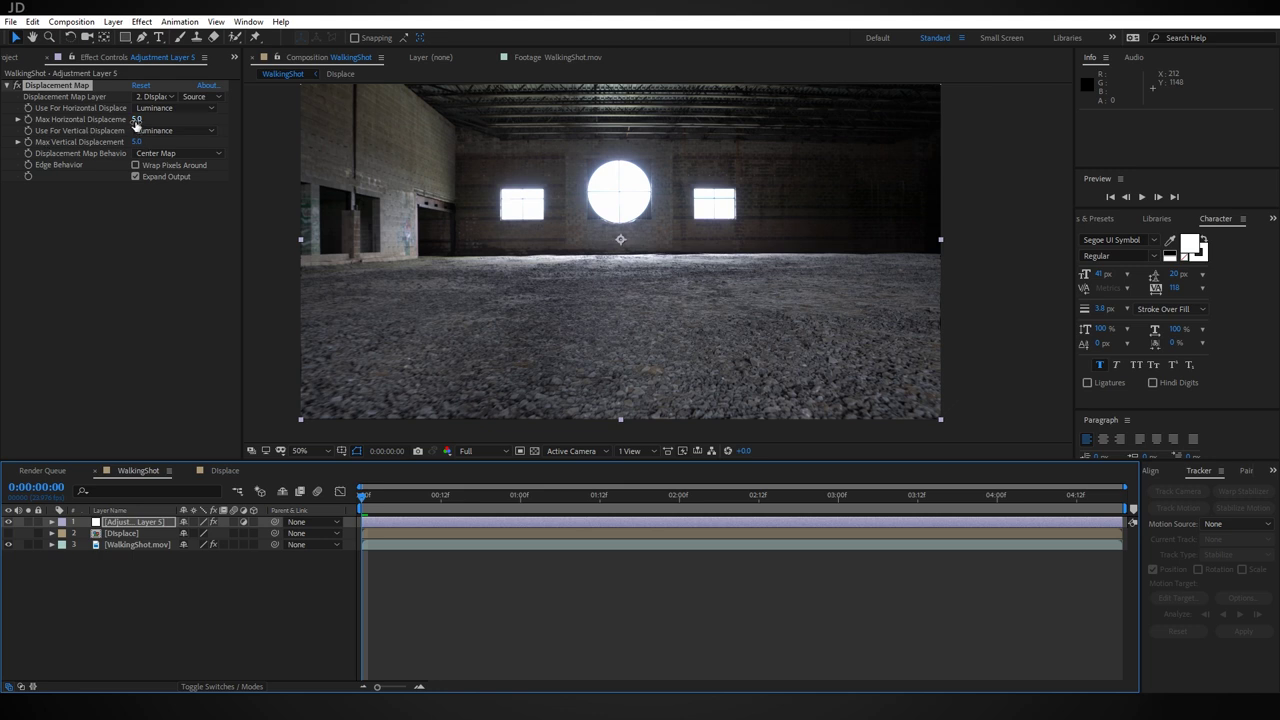
left_click_drag(138, 119, 174, 140)
scroll(642, 285, "up", 2)
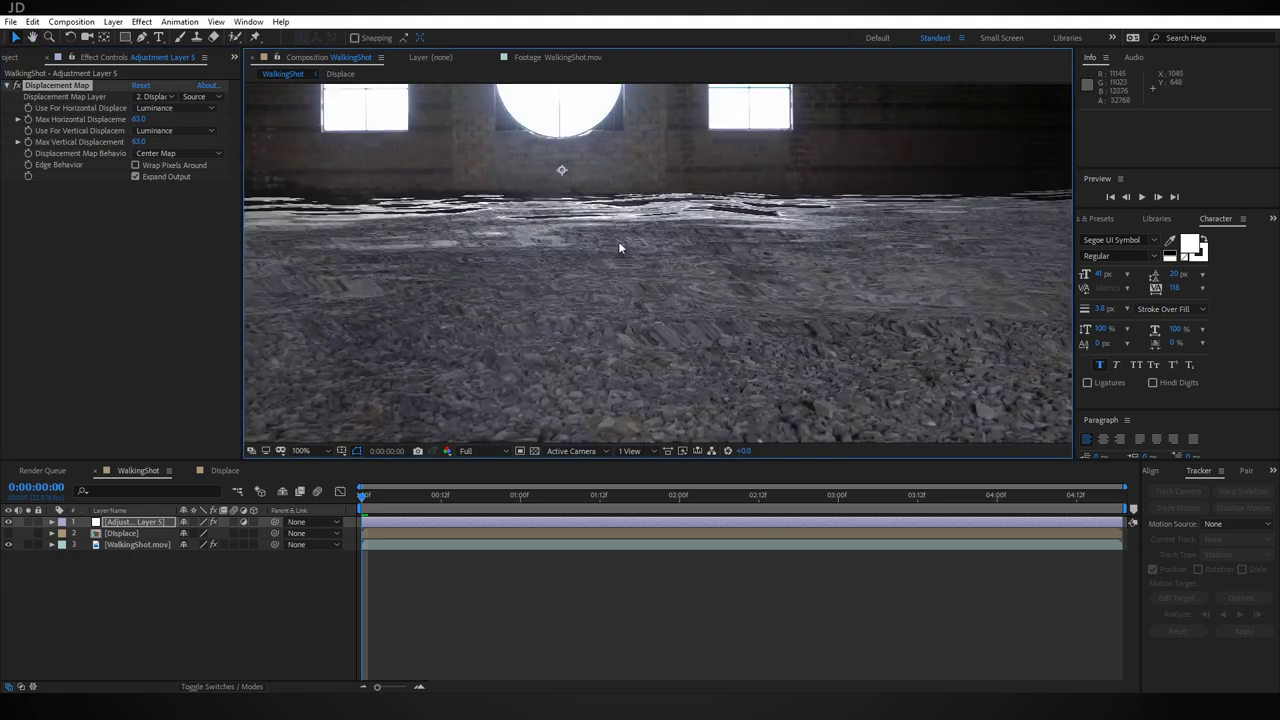
left_click_drag(618, 241, 636, 288)
scroll(640, 300, "down", 2)
key("v")
Step: Play and stop a preview of the rippling floor in the WalkingShot comp
key("space")
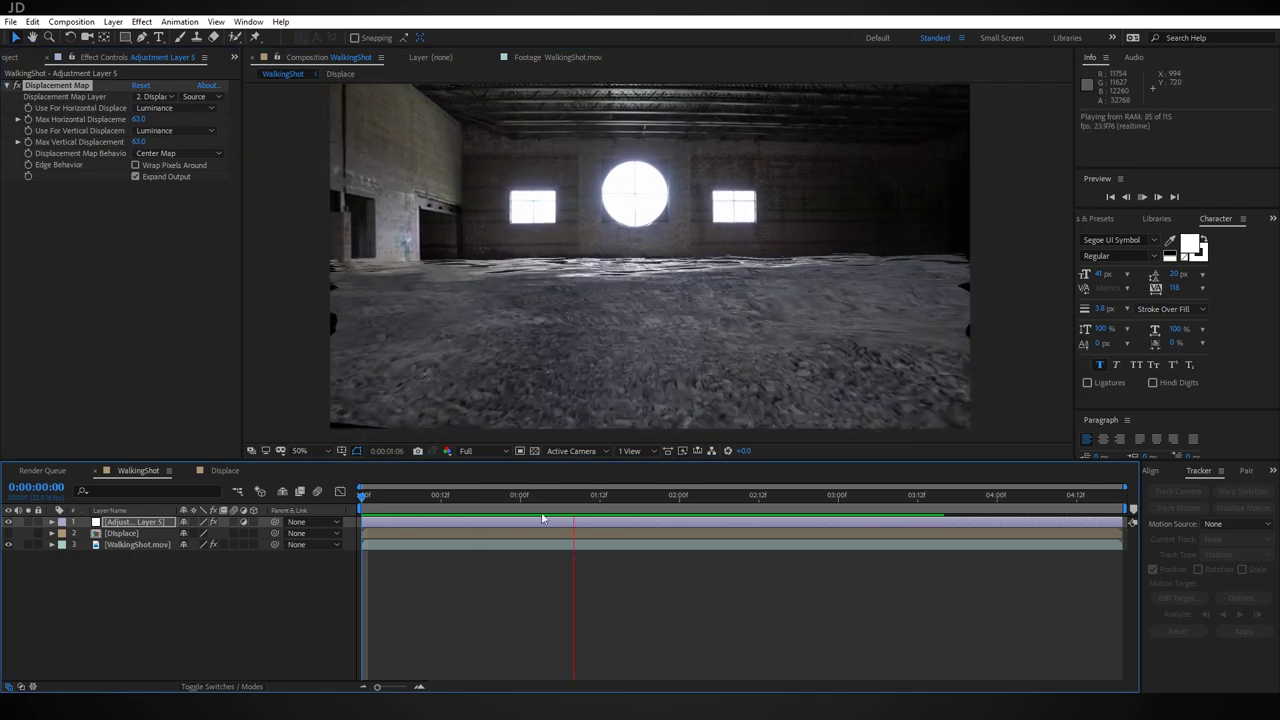
key("space")
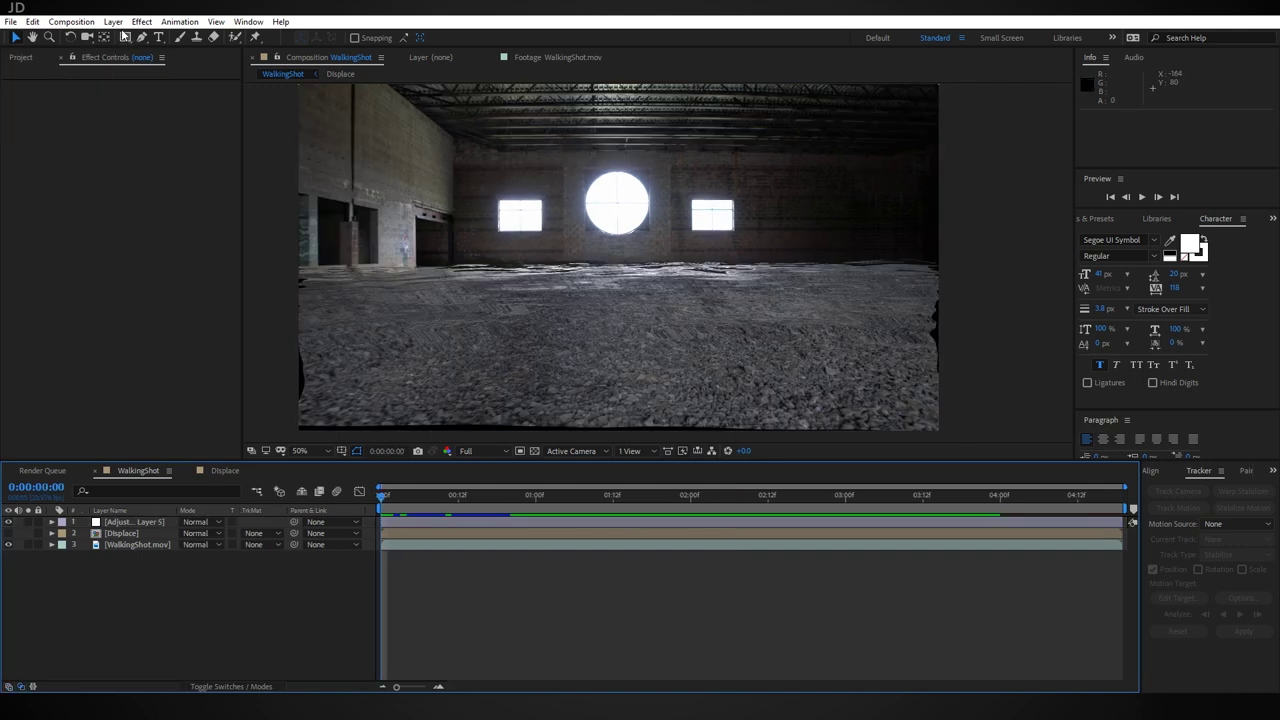
left_click(113, 21)
Step: Add a new adjustment layer and place it directly above WalkingShot.mov
mouse_move(130, 37)
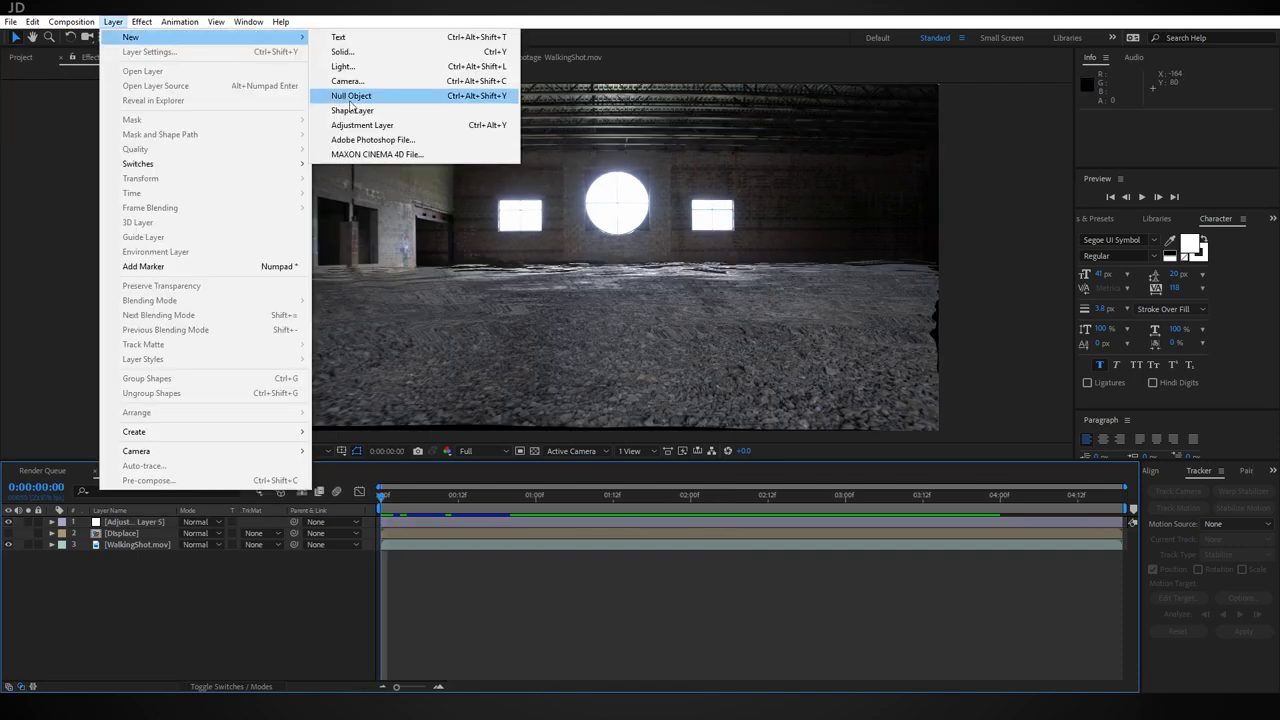
left_click(355, 125)
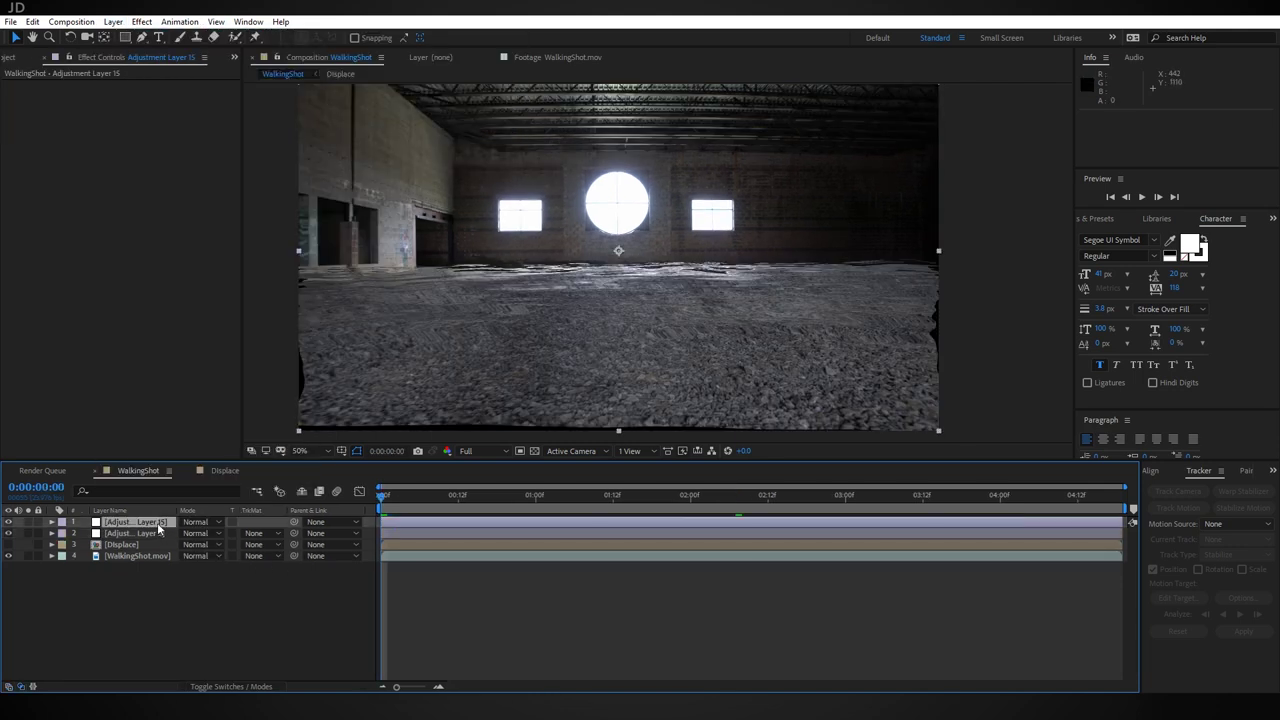
left_click_drag(157, 527, 149, 553)
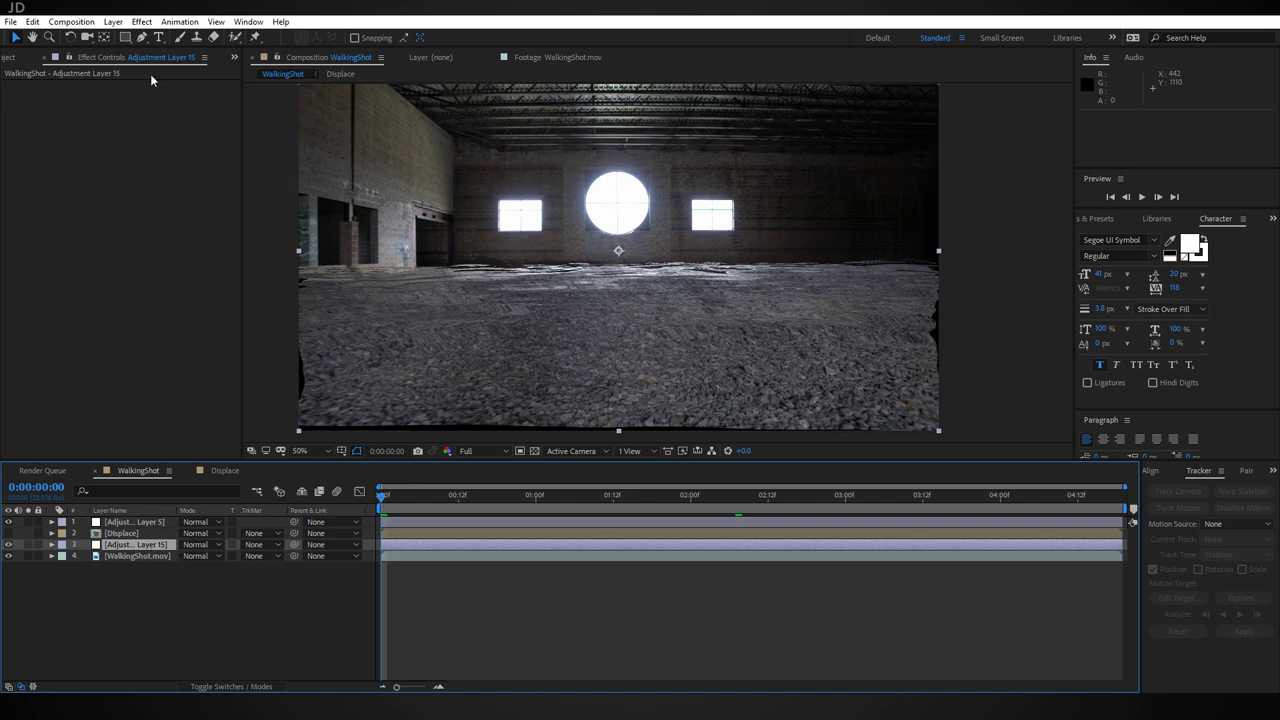
Step: Apply the Mirror effect to the adjustment layer with a 90° Reflection Angle
left_click(141, 21)
mouse_move(310, 174)
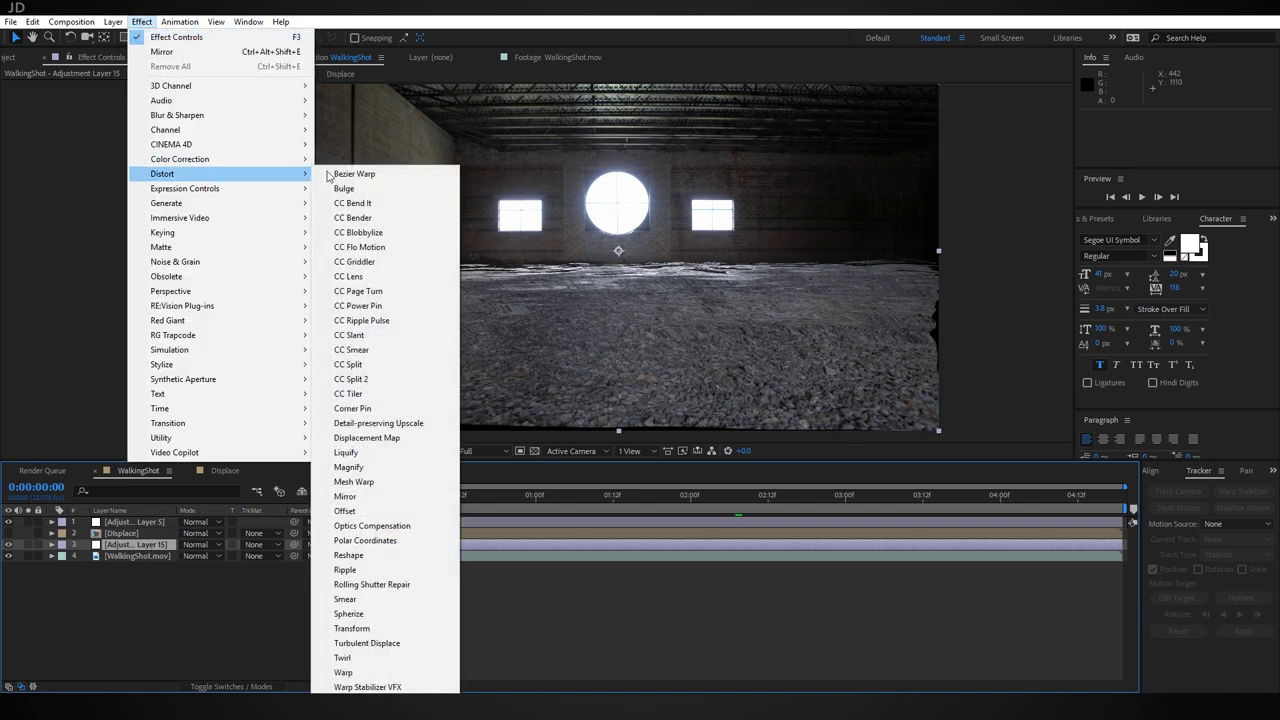
left_click(345, 496)
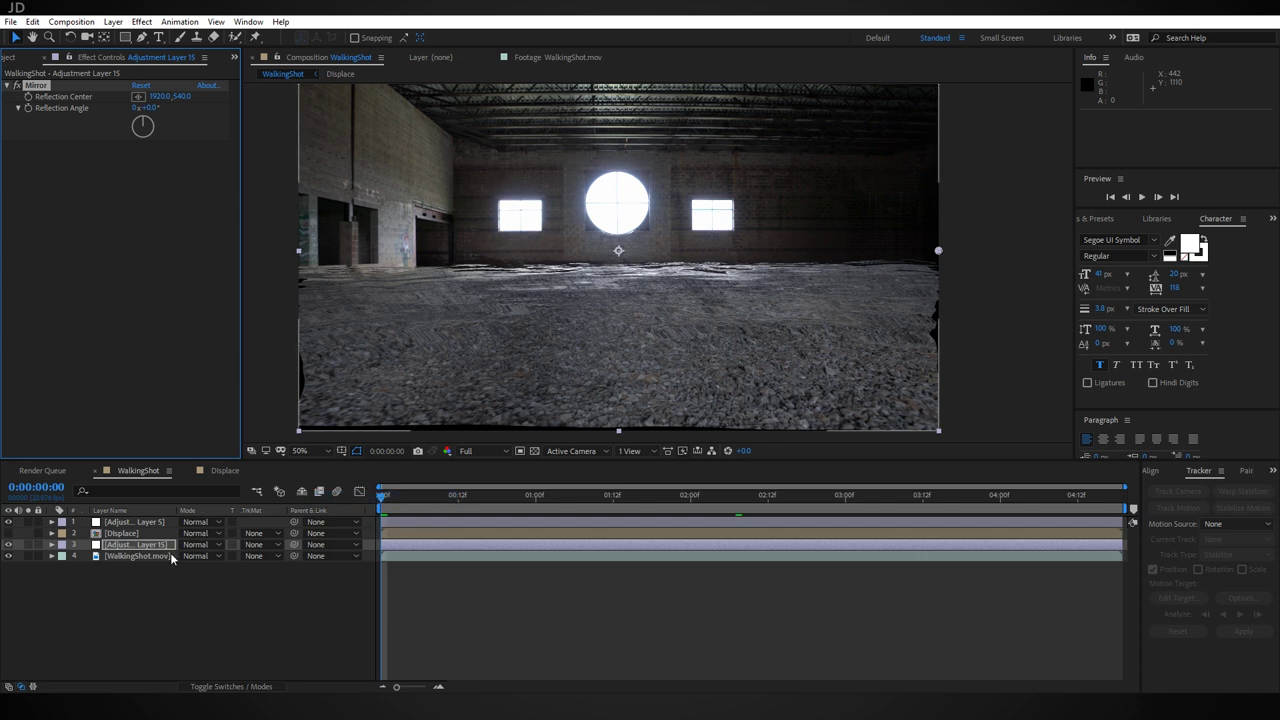
left_click(148, 108)
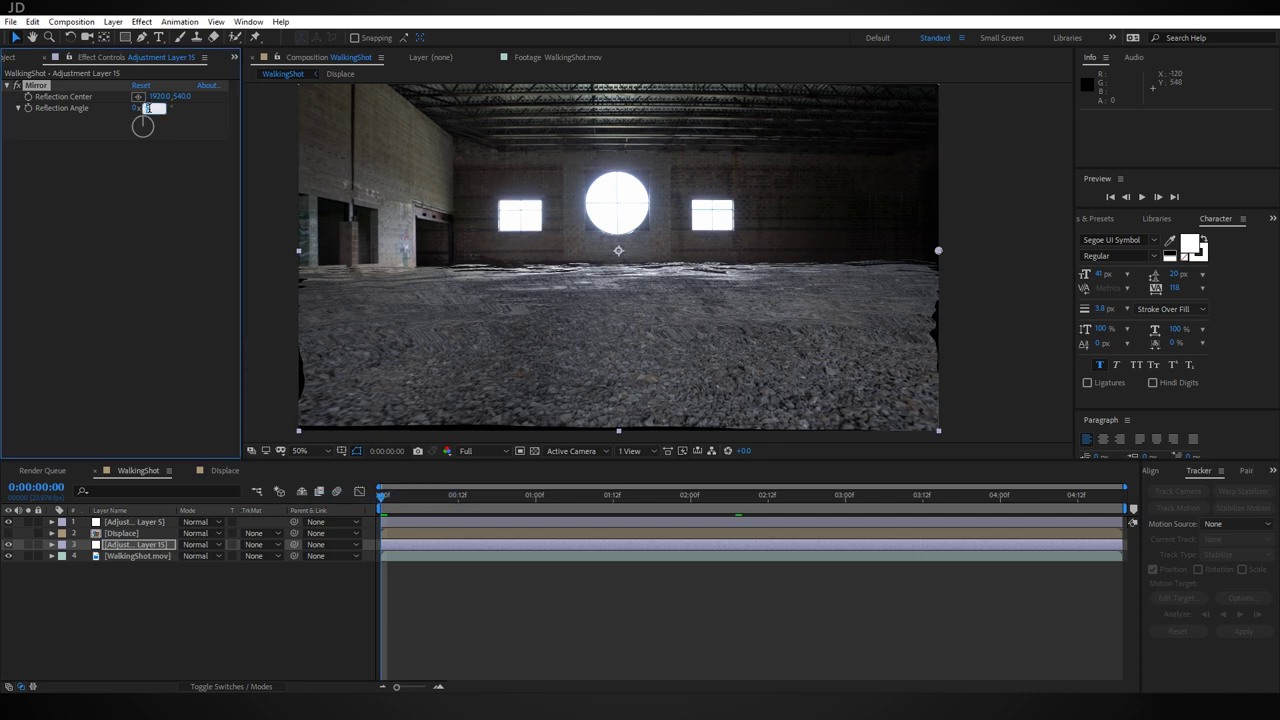
type("90")
key("Return")
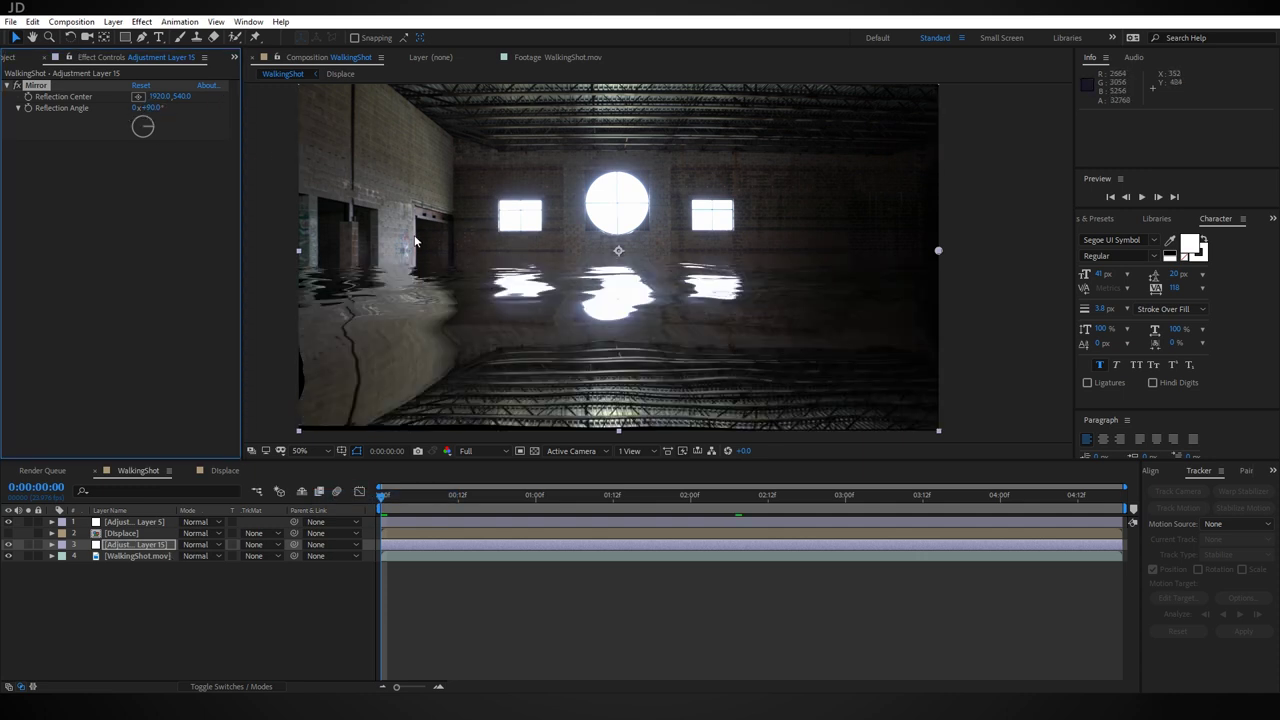
left_click_drag(747, 296, 720, 318)
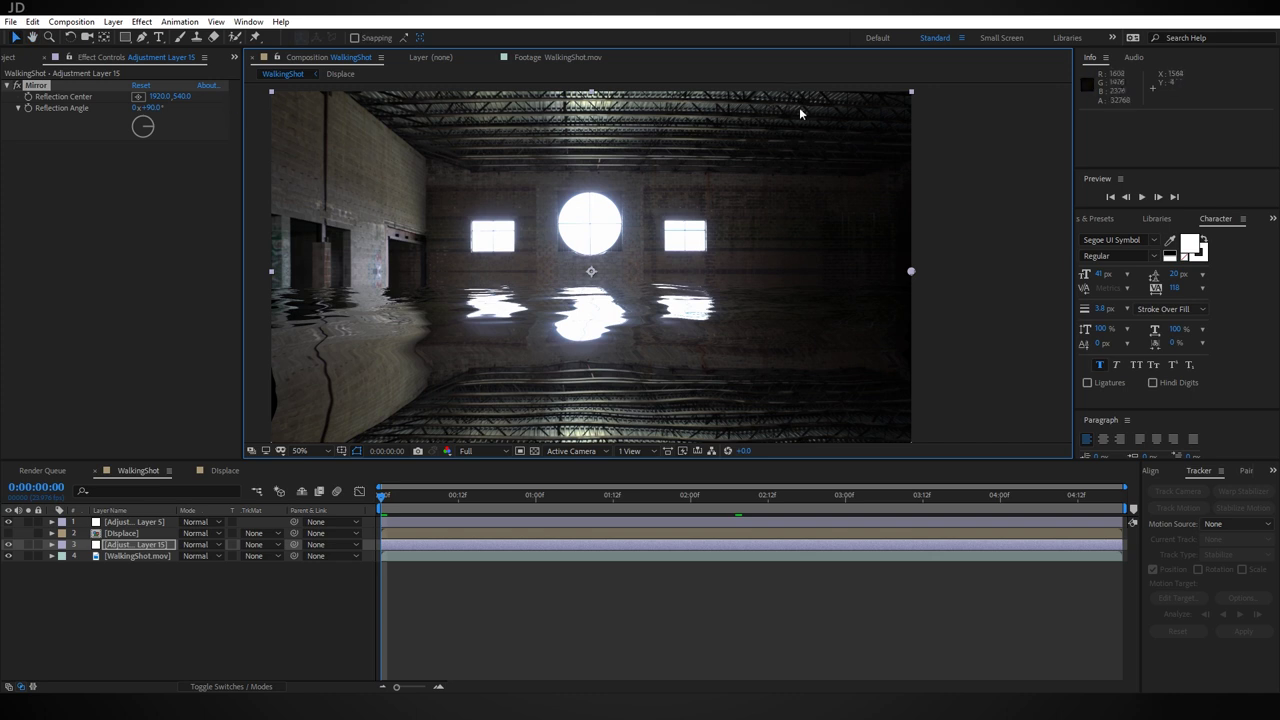
left_click_drag(644, 331, 654, 277)
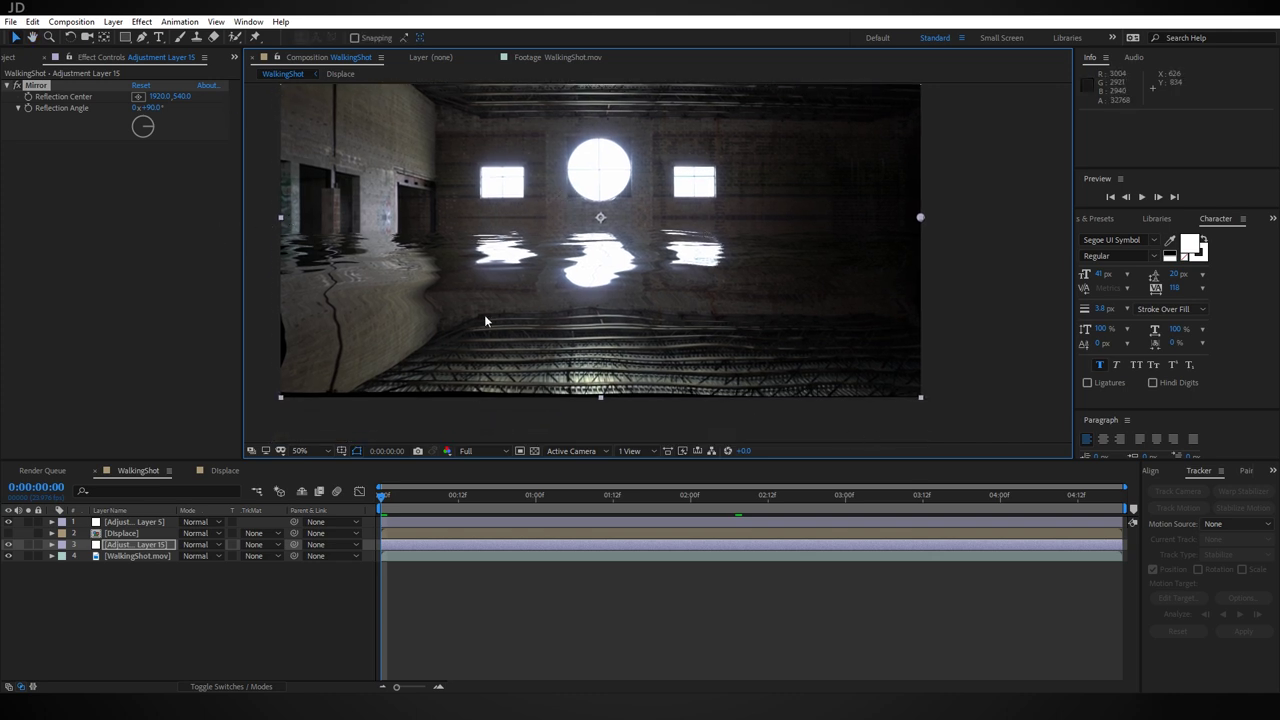
left_click(139, 522)
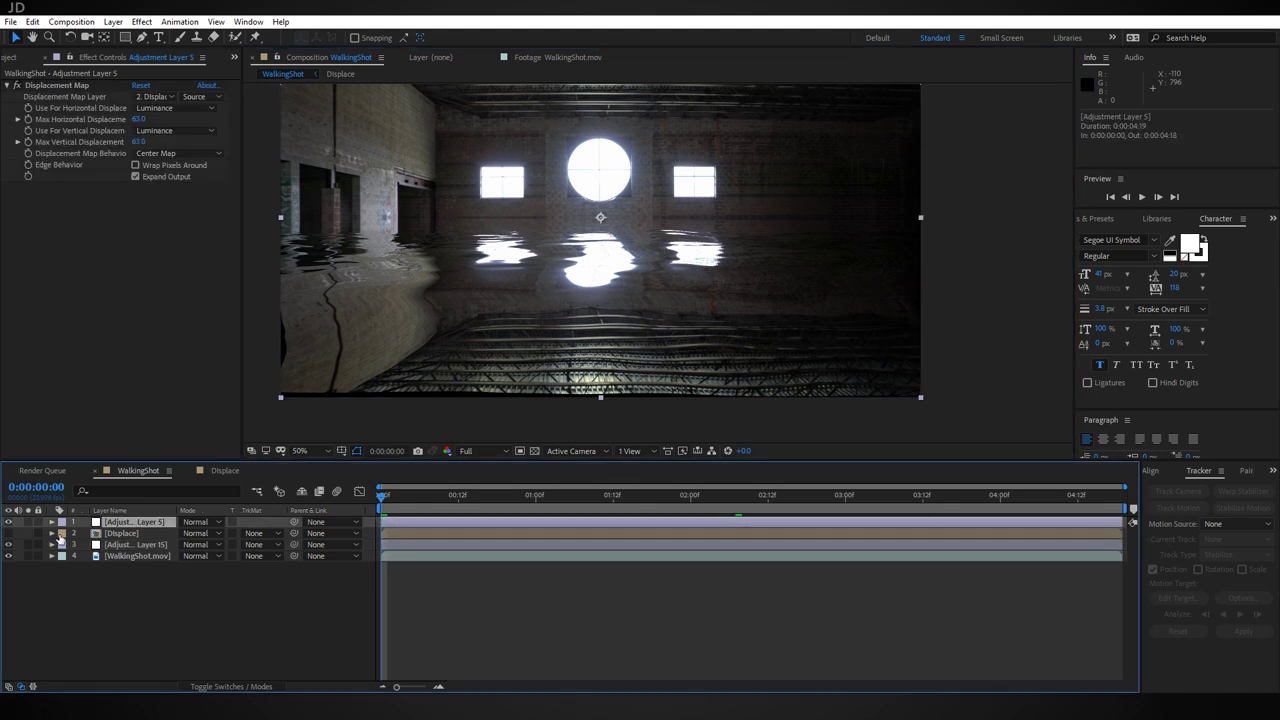
left_click(128, 544)
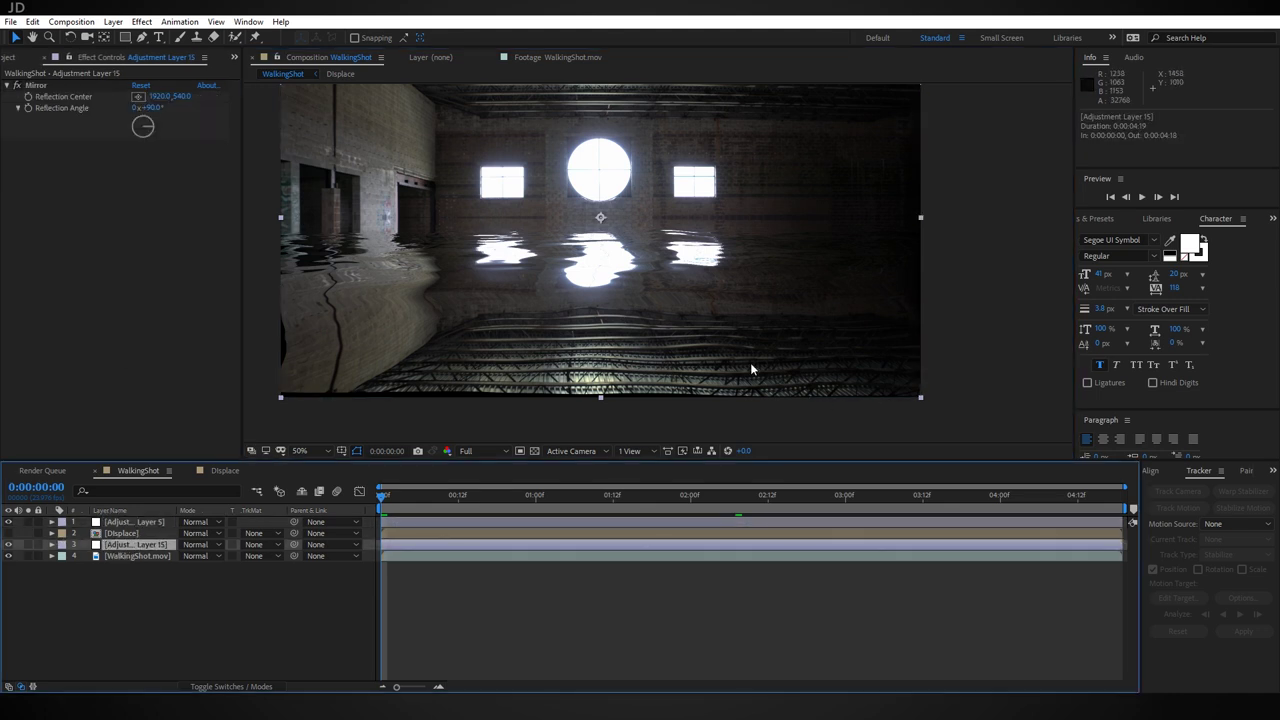
scroll(626, 269, "up", 2)
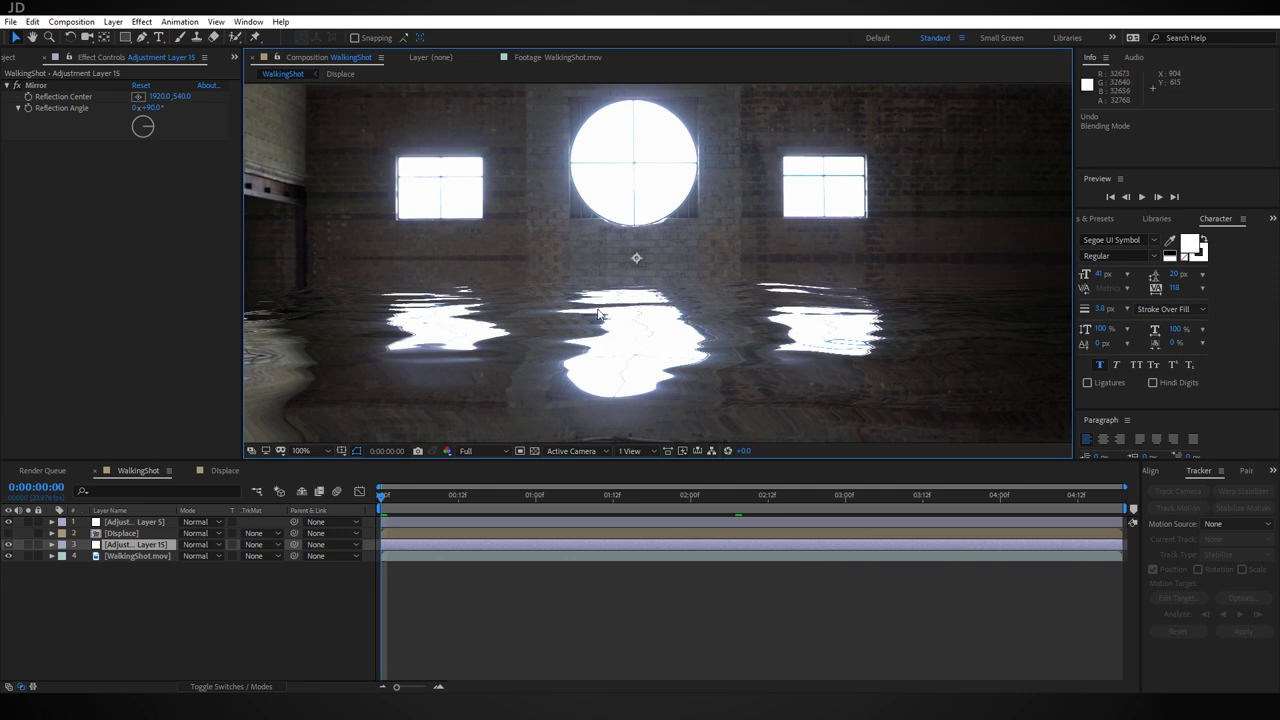
scroll(433, 258, "down", 2)
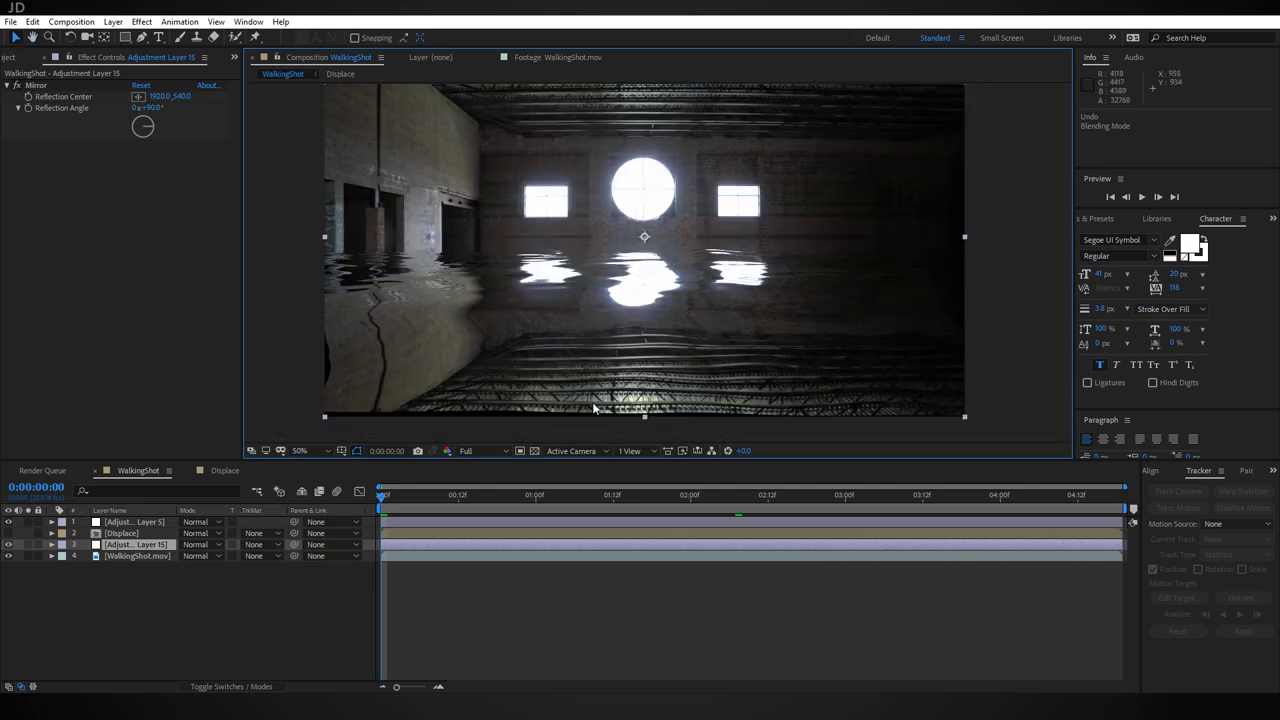
left_click(222, 470)
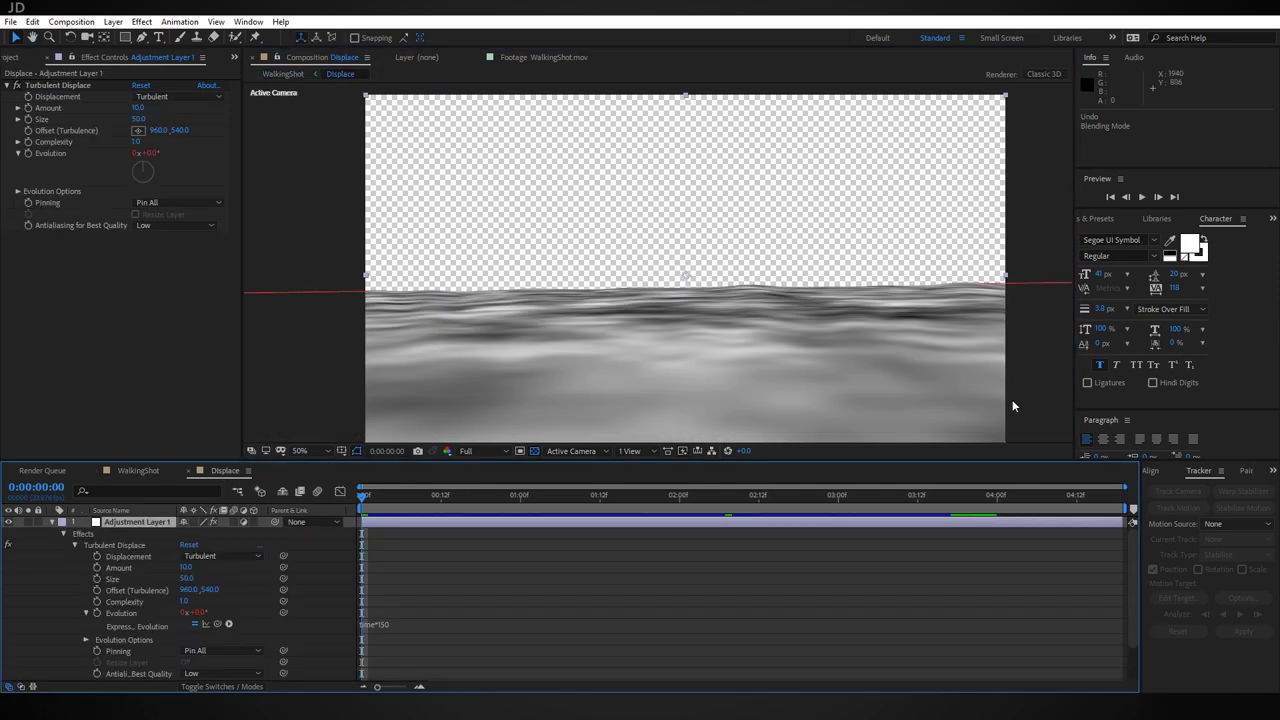
left_click(155, 472)
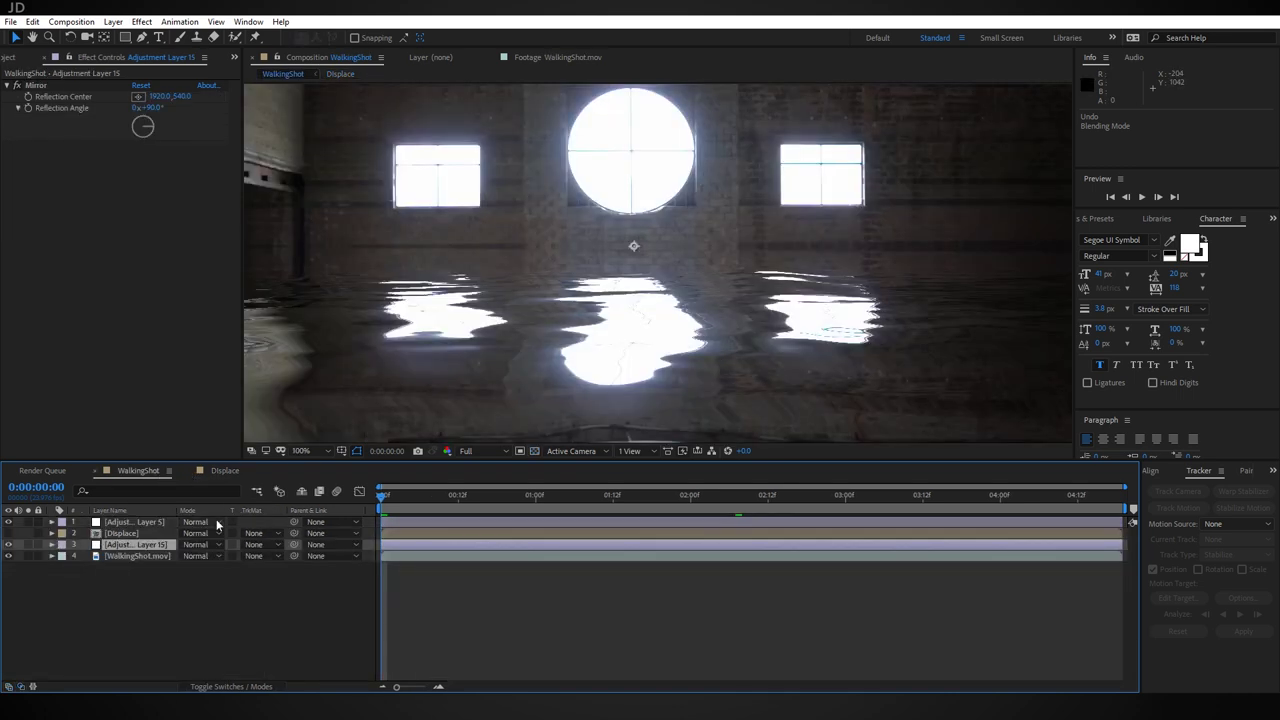
left_click(252, 687)
Step: Set Adjustment Layer 15's track matte to the Displace layer's alpha
left_click(252, 687)
left_click(252, 687)
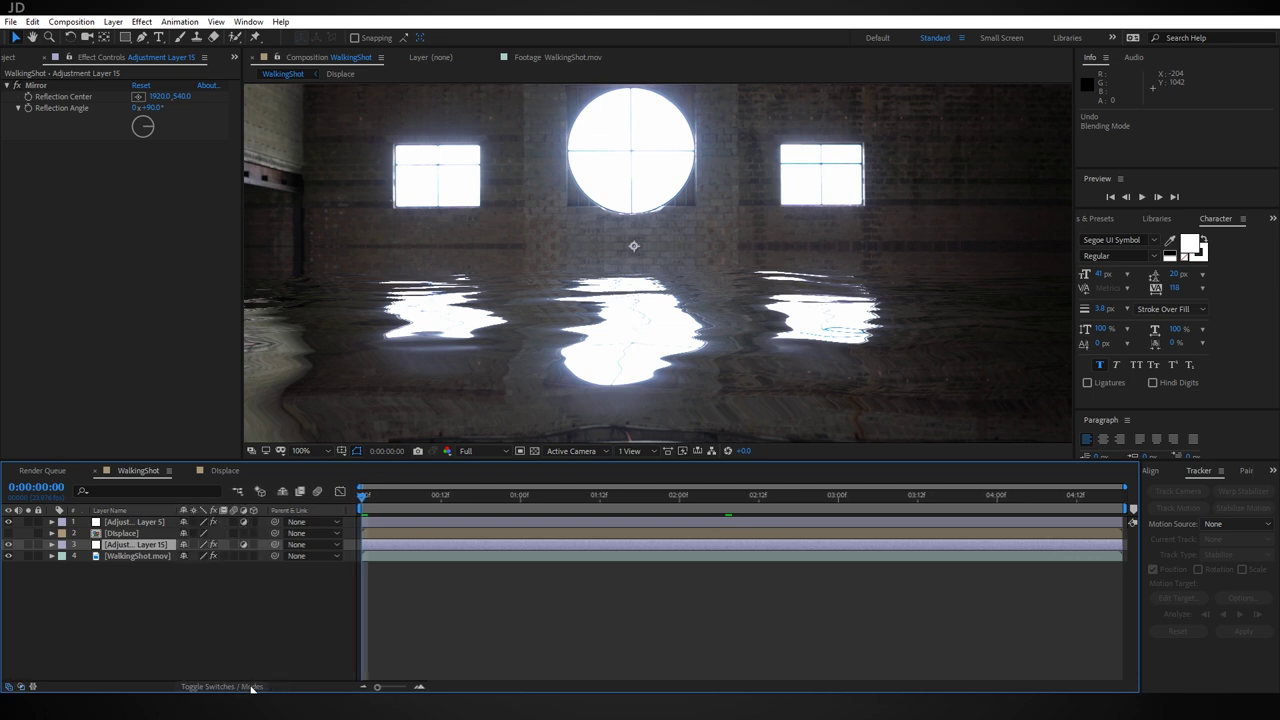
left_click(252, 687)
left_click(253, 545)
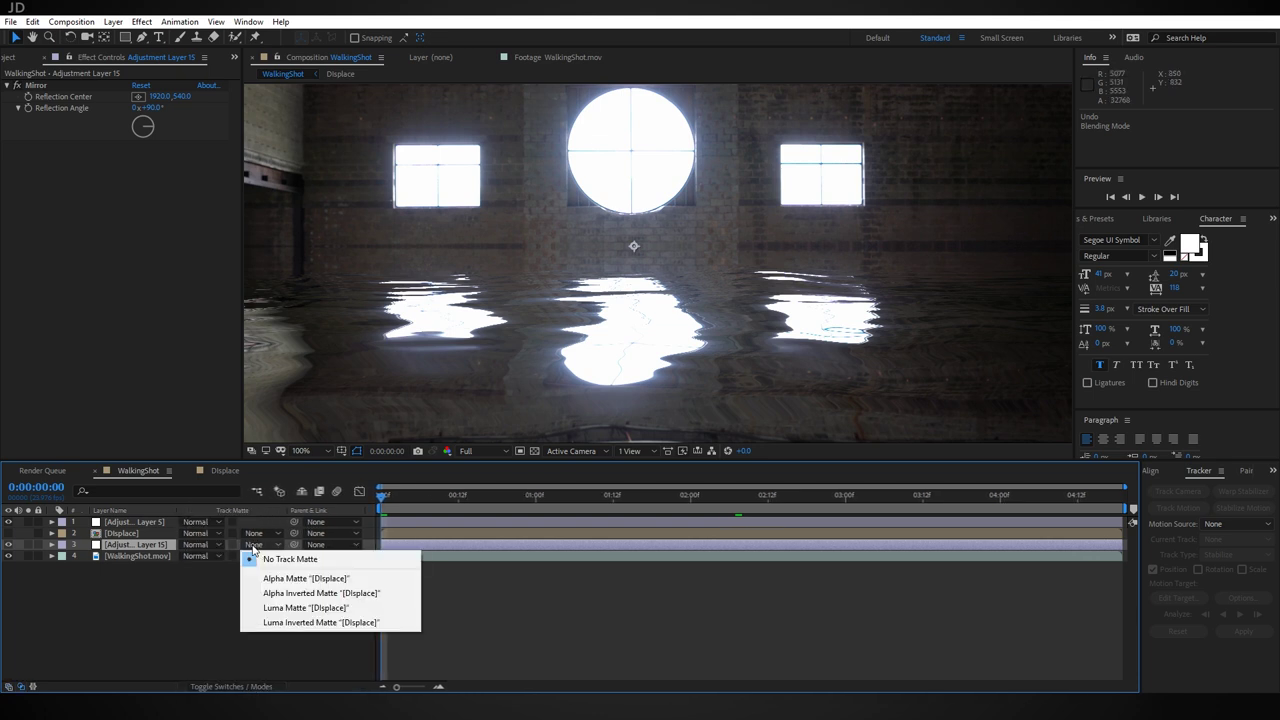
left_click(313, 583)
key("comma")
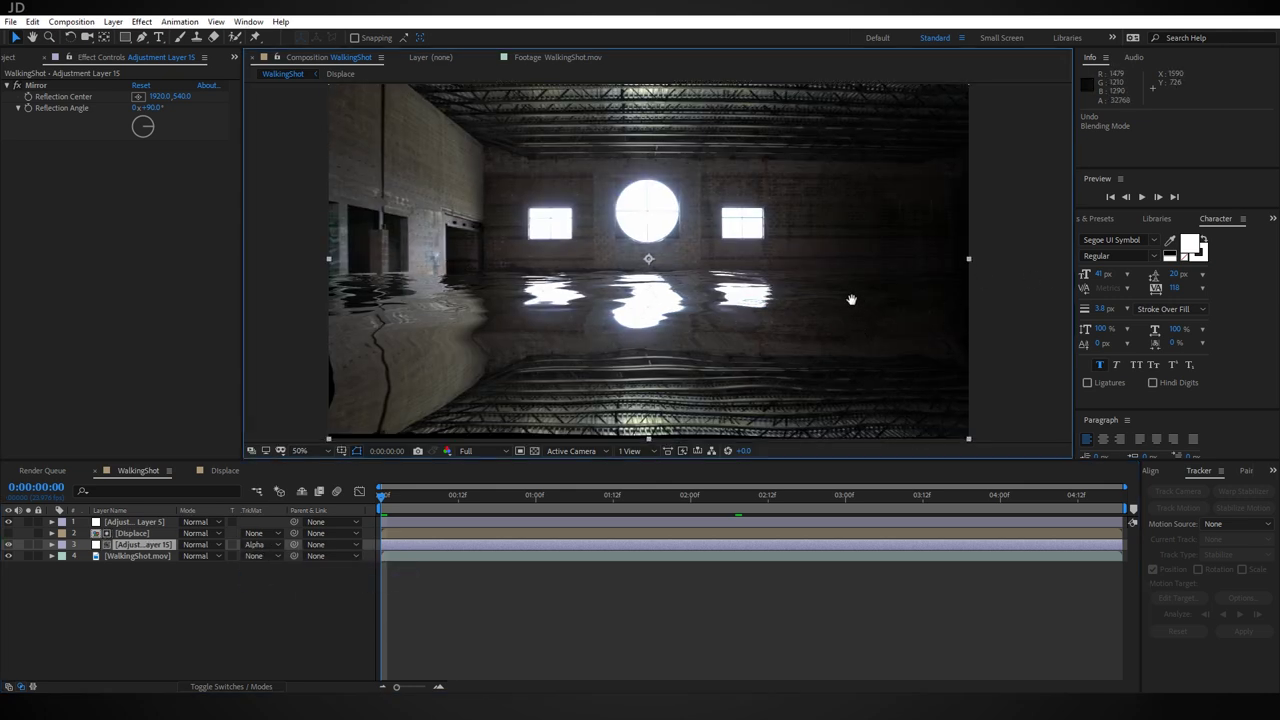
left_click_drag(851, 299, 843, 277)
key("period")
left_click_drag(586, 301, 592, 267)
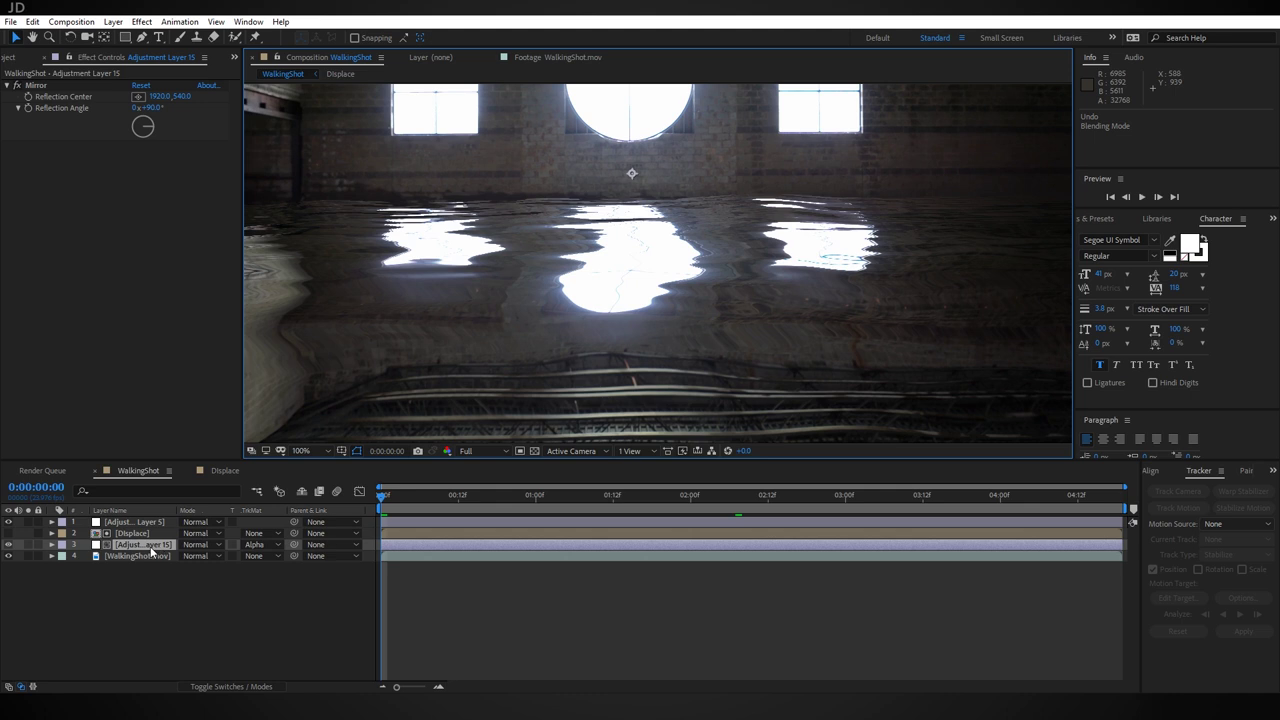
Step: Lower Adjustment Layer 15's opacity to 60%
key("t")
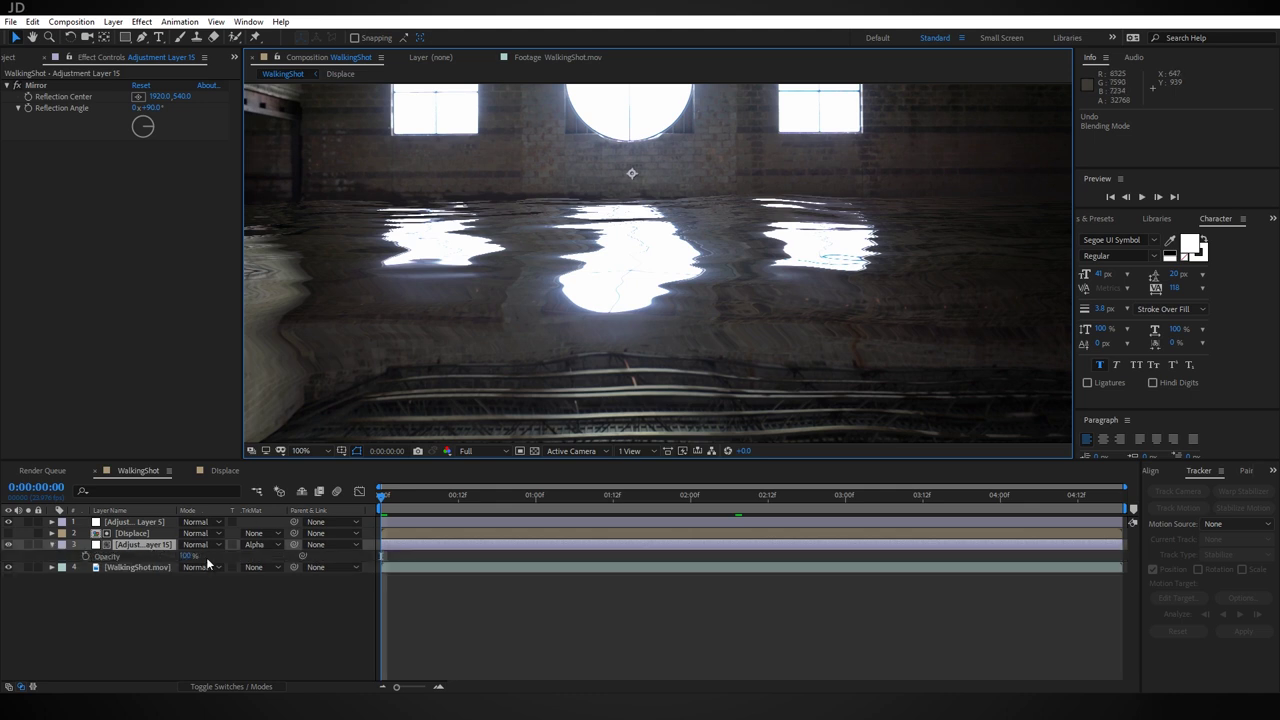
left_click_drag(188, 556, 160, 557)
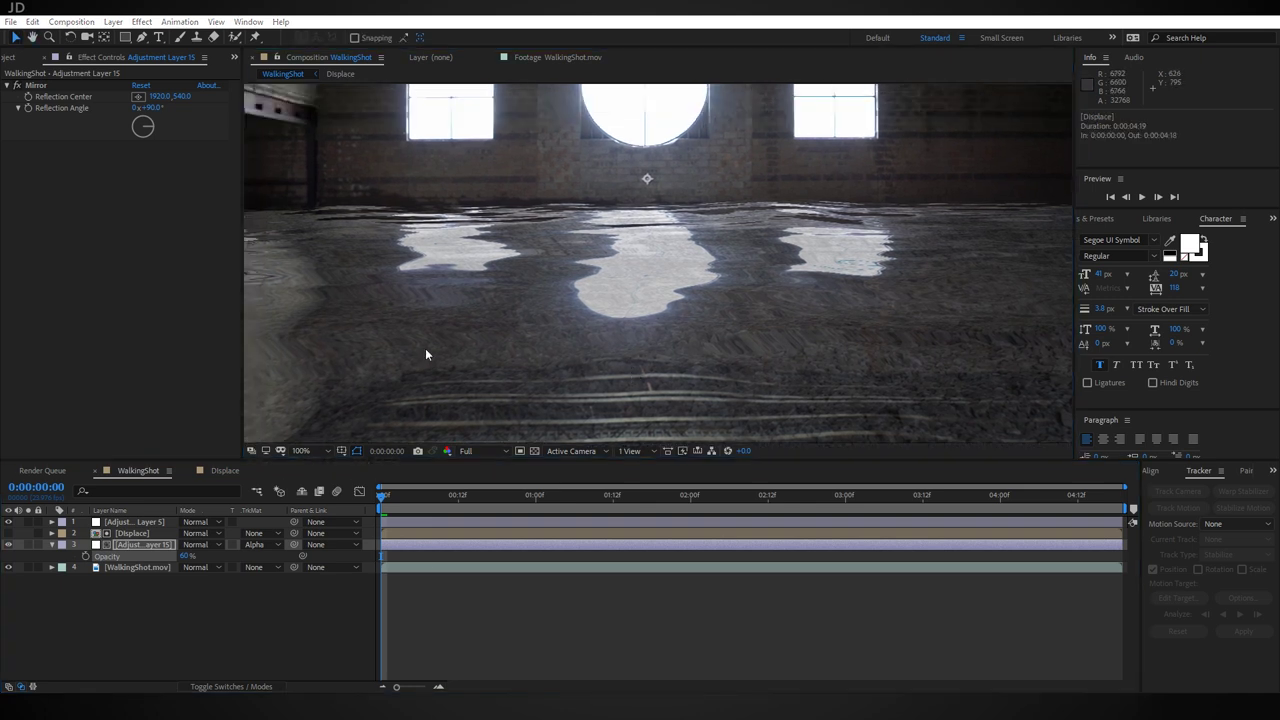
scroll(539, 320, "down", 2)
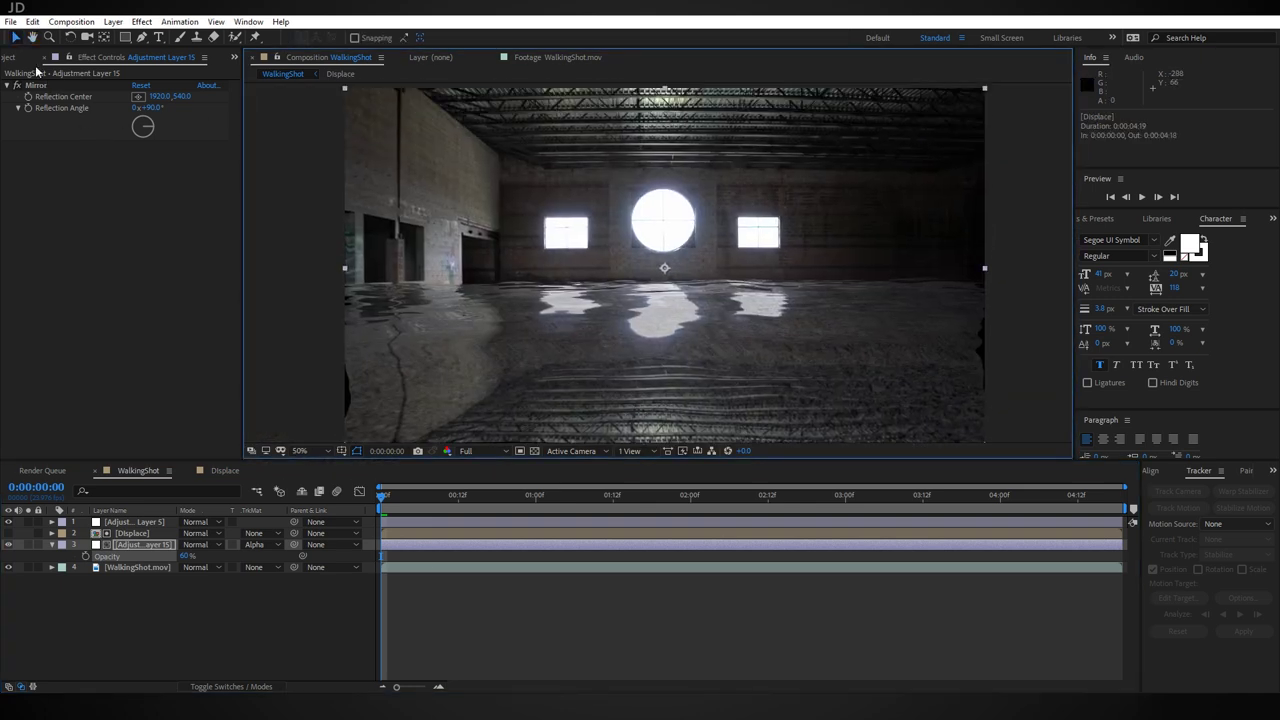
left_click(15, 57)
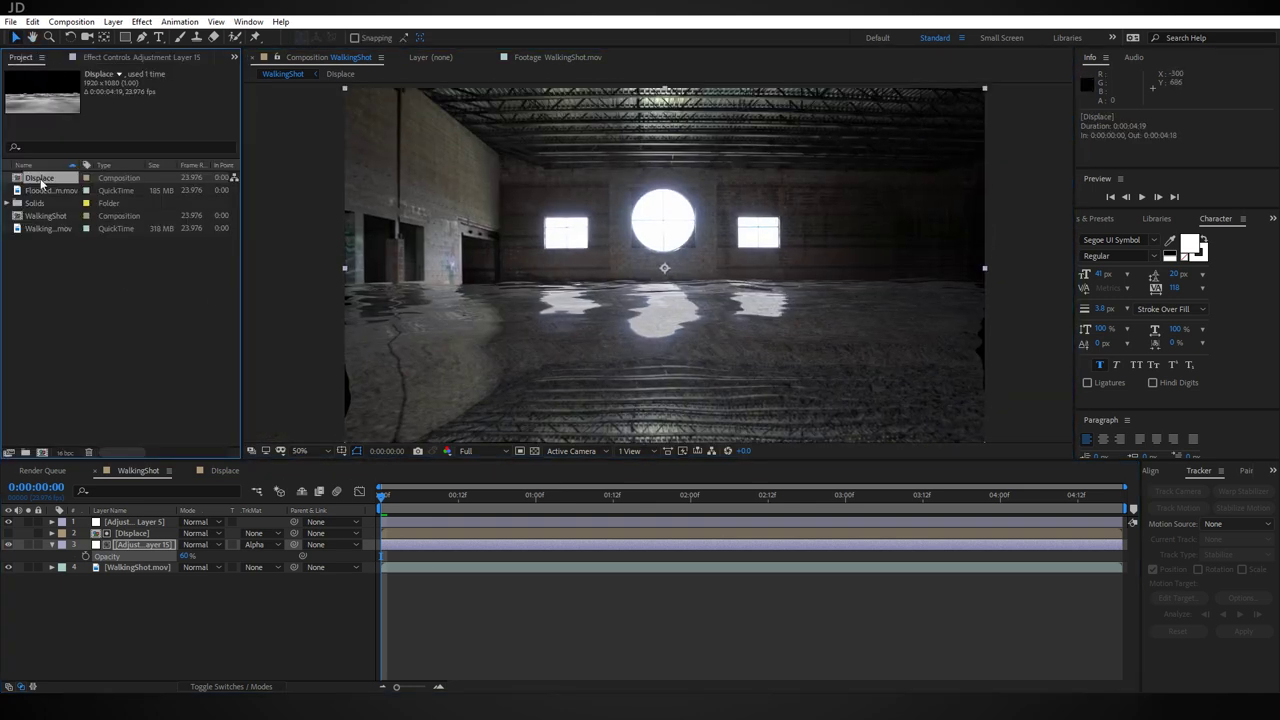
Step: Add the Displace comp to the timeline and set its blend mode to Screen
left_click_drag(40, 180, 118, 533)
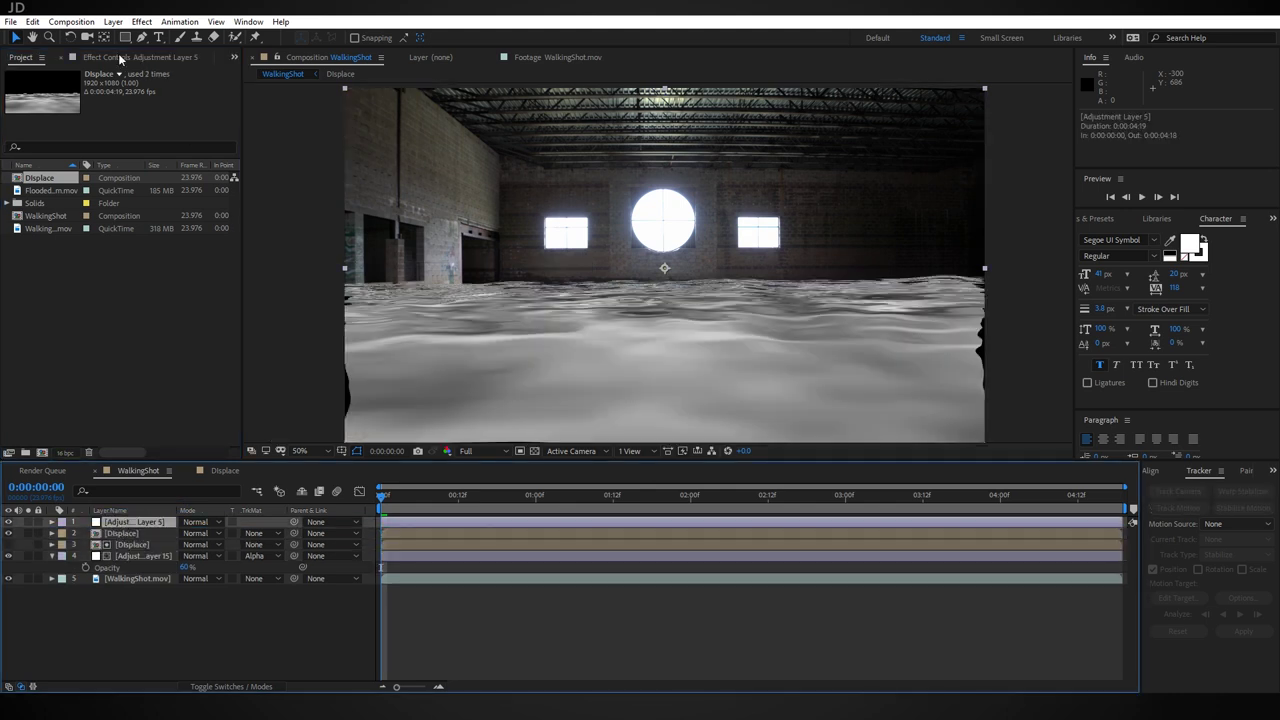
left_click(119, 58)
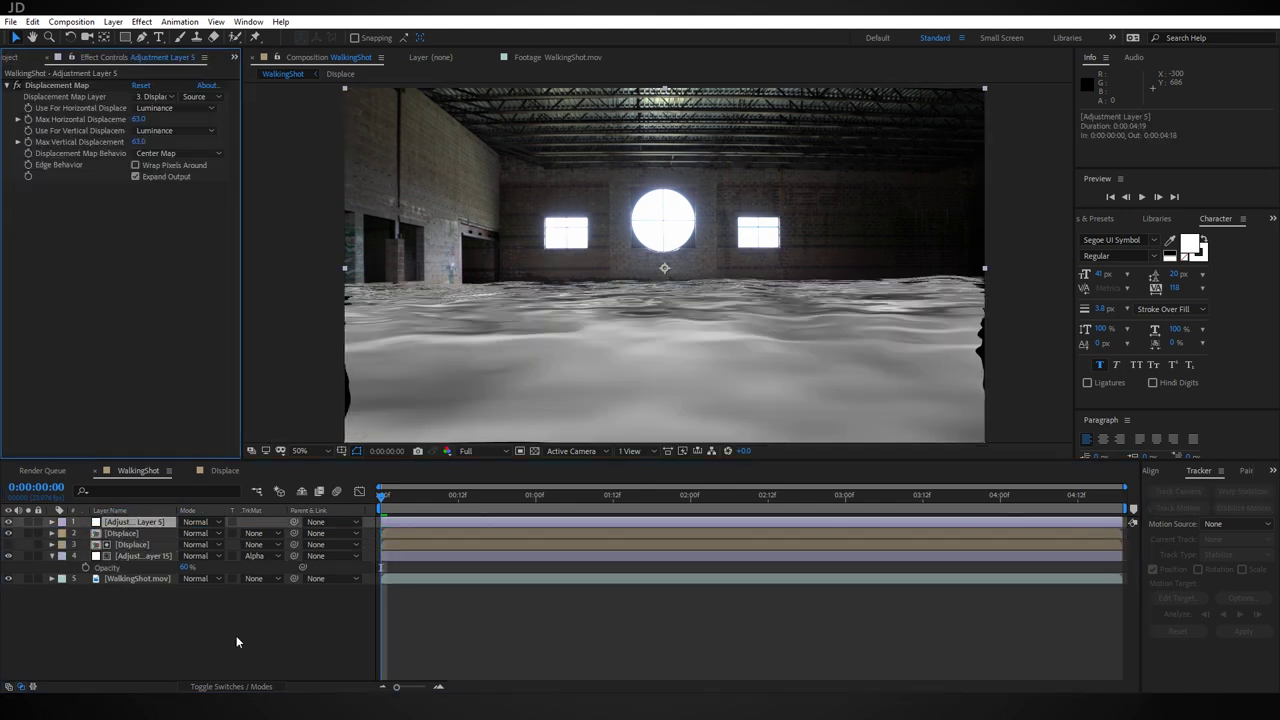
left_click(134, 534)
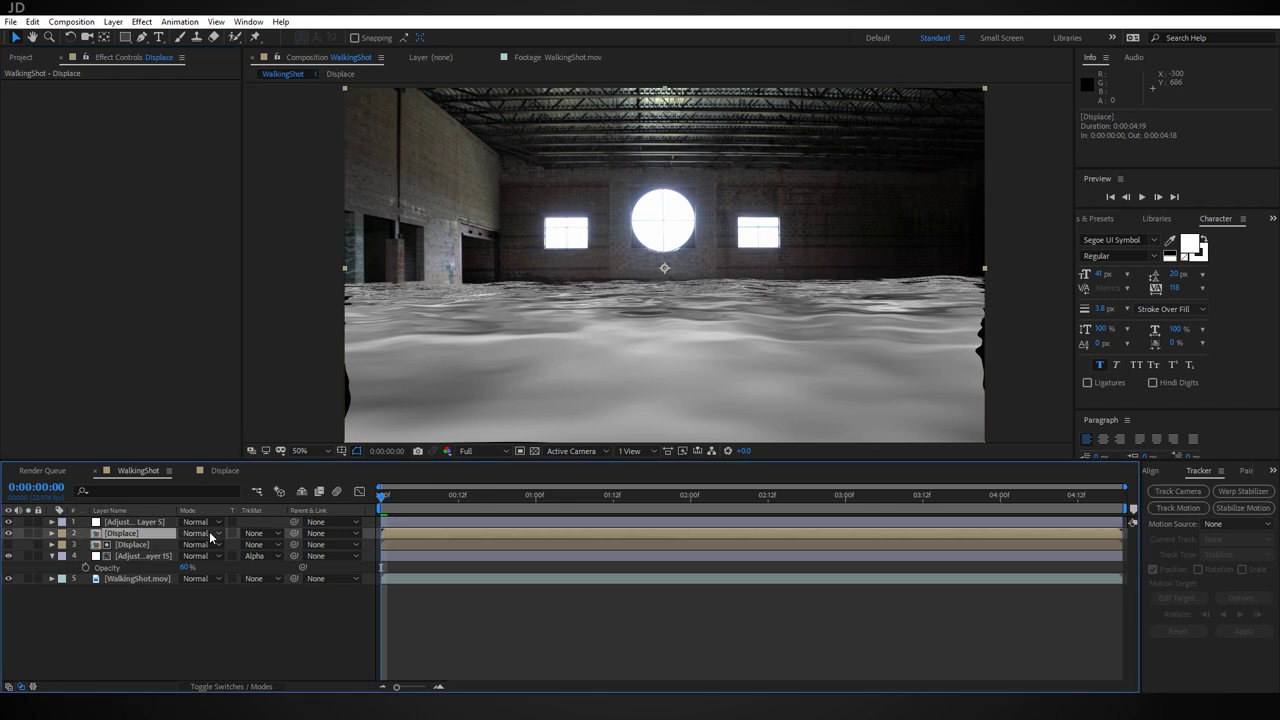
left_click(210, 538)
left_click(270, 276)
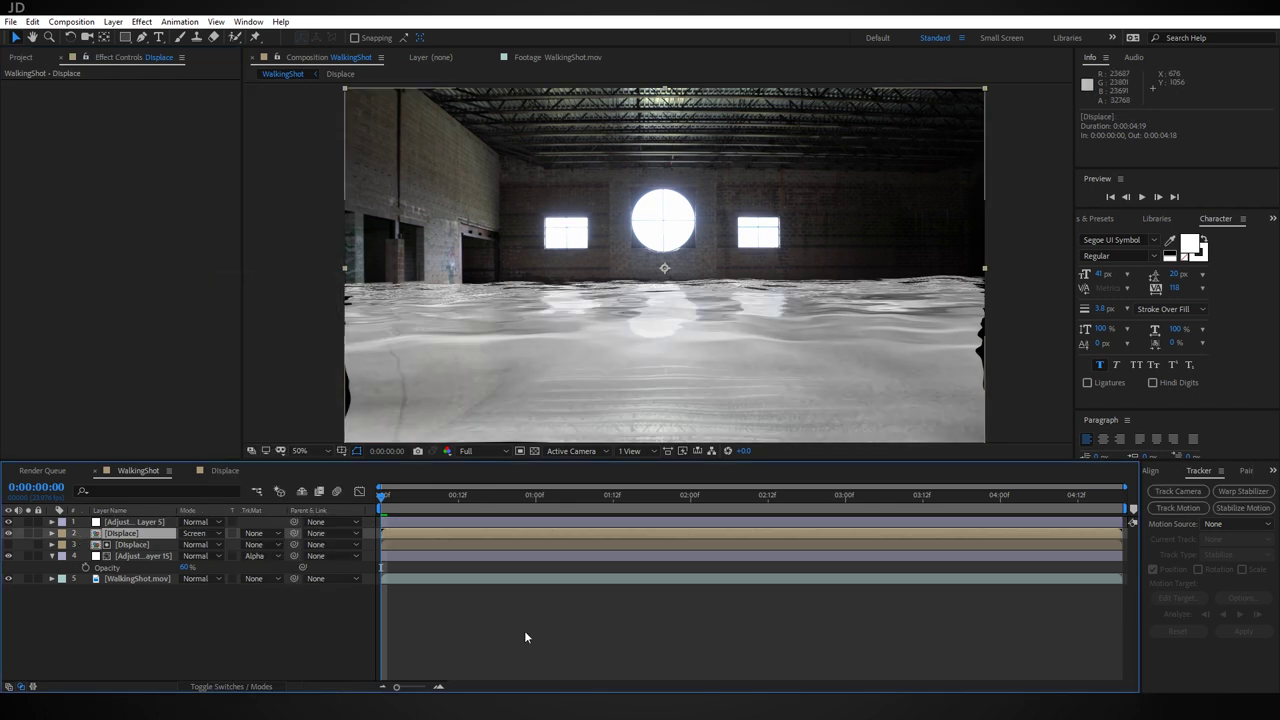
Step: Set the new Displace layer's opacity to 5%
key("t")
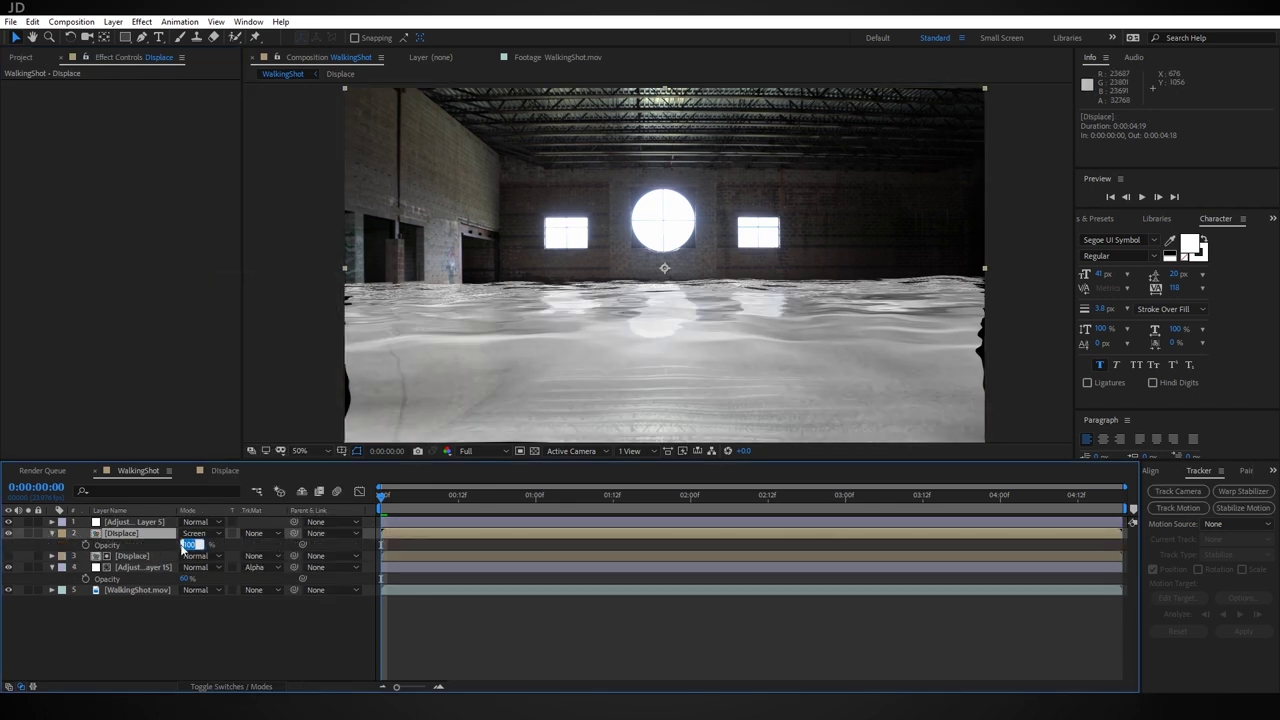
type("50")
key("Return")
Step: Pan and zoom around the frame to inspect the left wall and footage edges
scroll(682, 341, "up", 1)
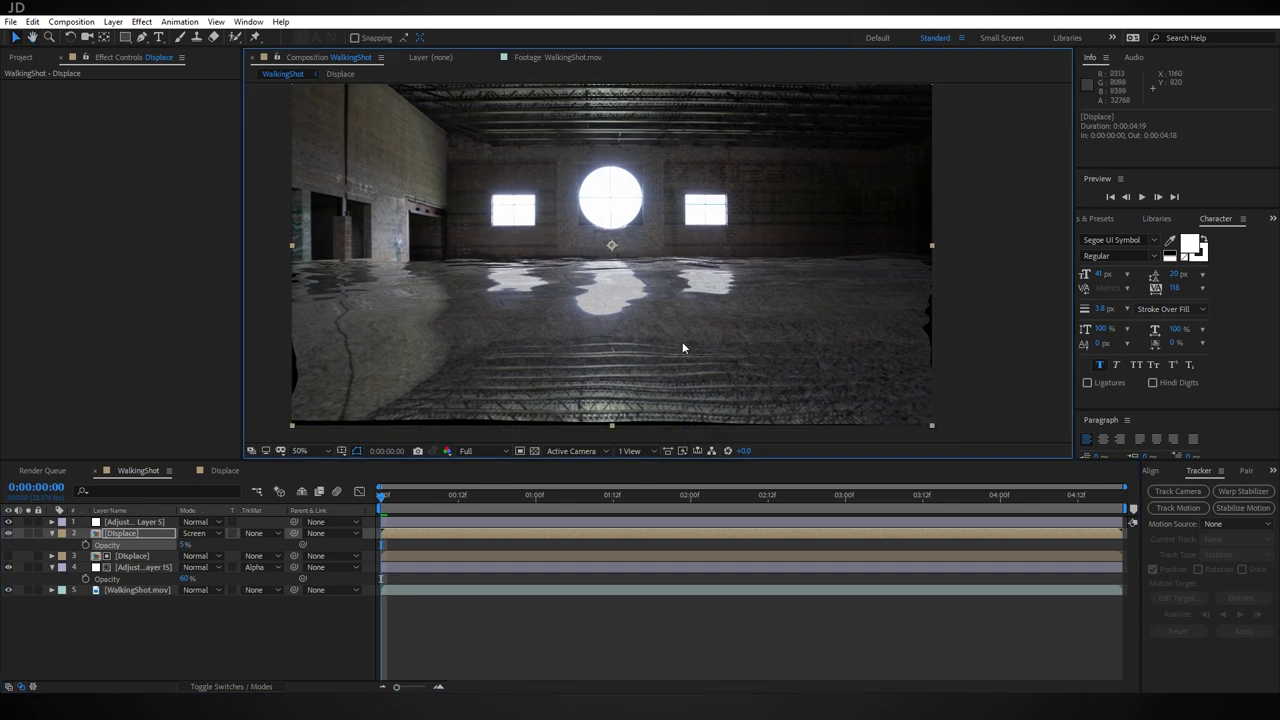
scroll(735, 334, "up", 1)
key("h")
left_click_drag(132, 272, 357, 204)
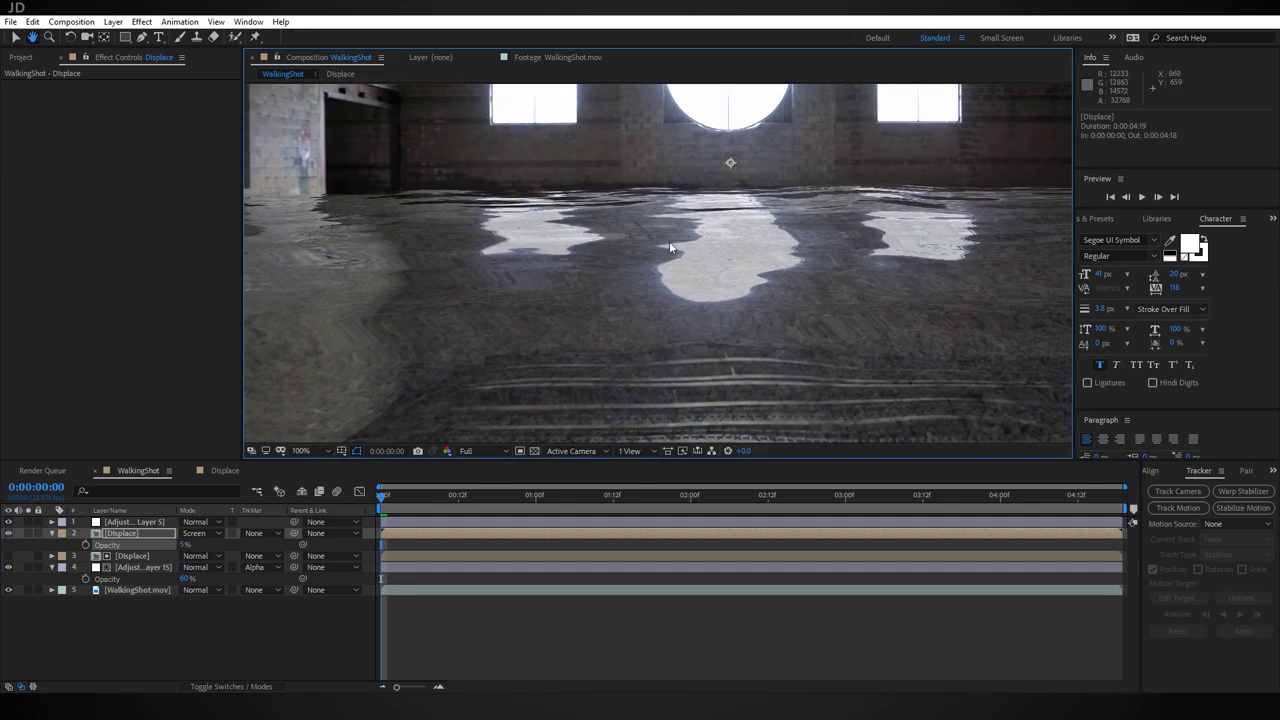
scroll(621, 319, "down", 2)
key("v")
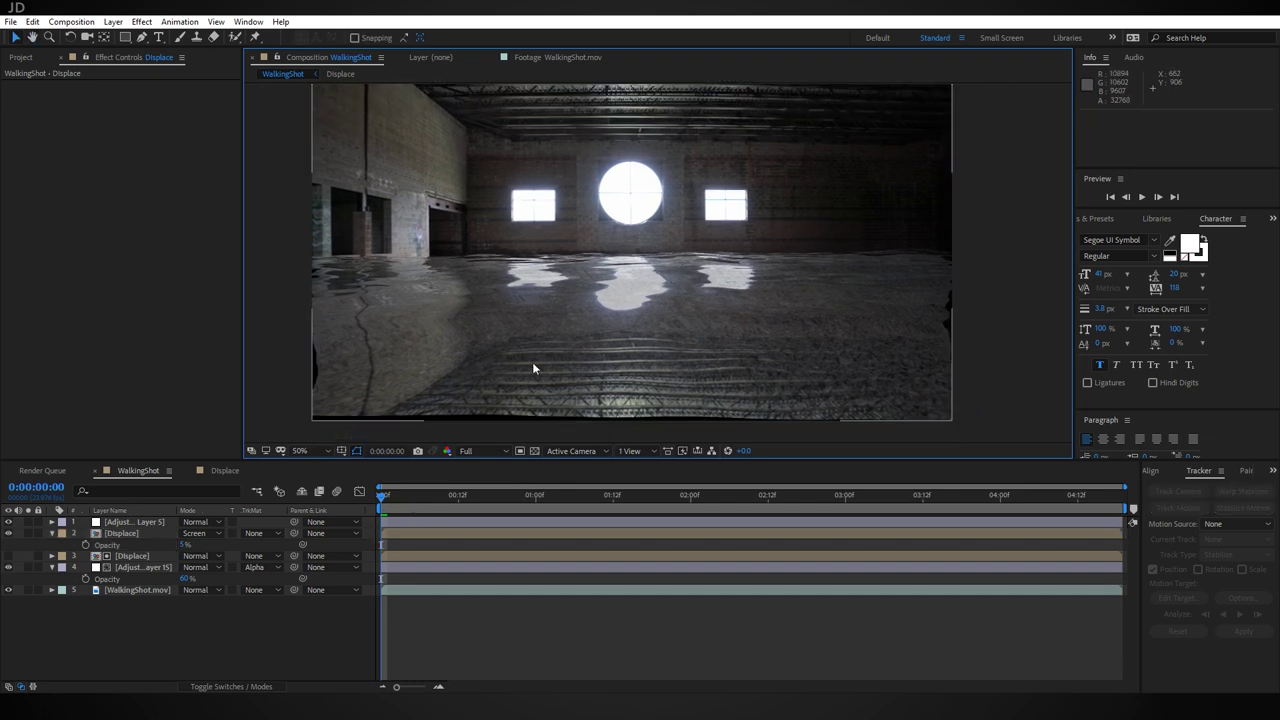
left_click_drag(534, 366, 571, 343)
scroll(649, 300, "up", 2)
left_click_drag(649, 300, 764, 240)
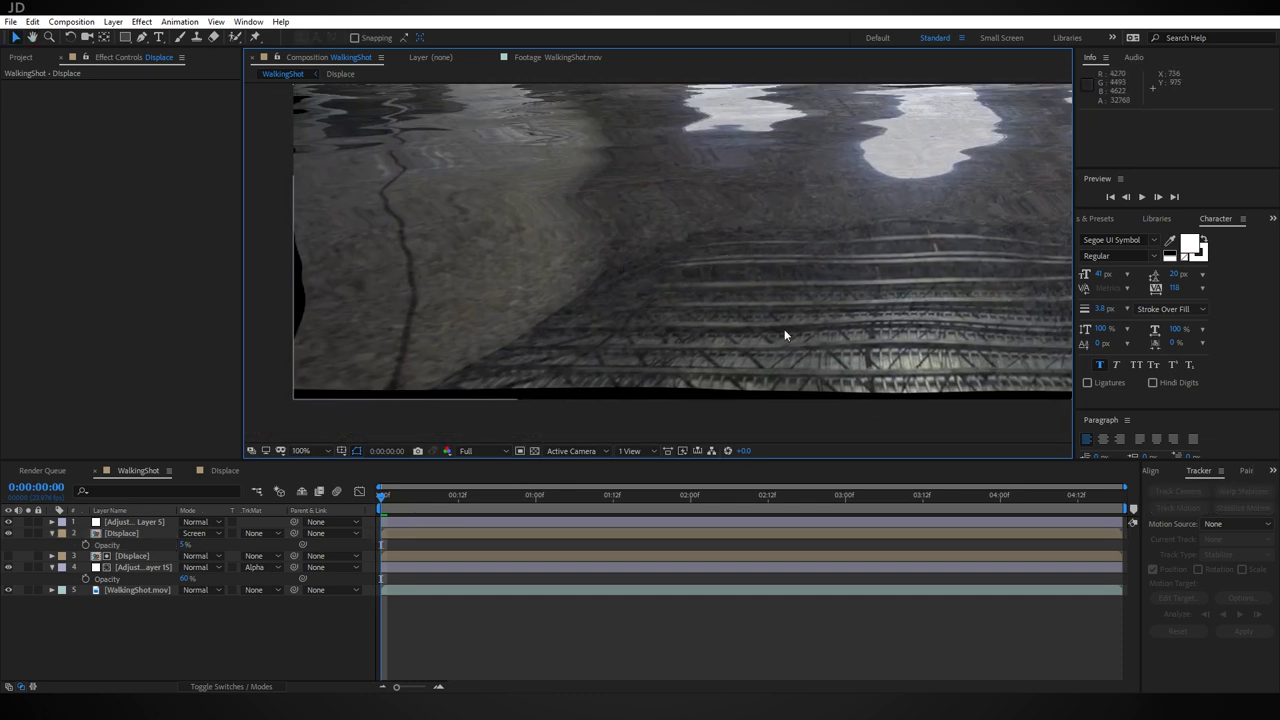
scroll(785, 336, "down", 2)
left_click_drag(821, 288, 794, 326)
left_click_drag(951, 249, 896, 258)
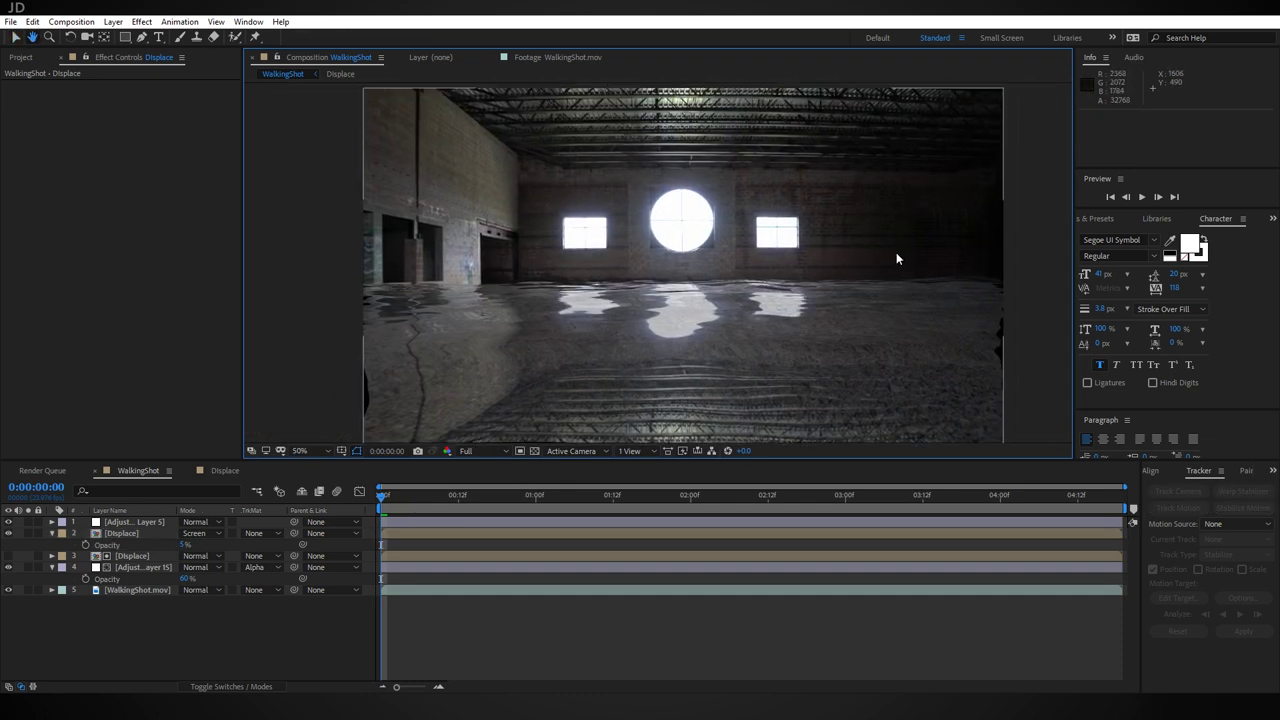
key("v")
left_click(24, 58)
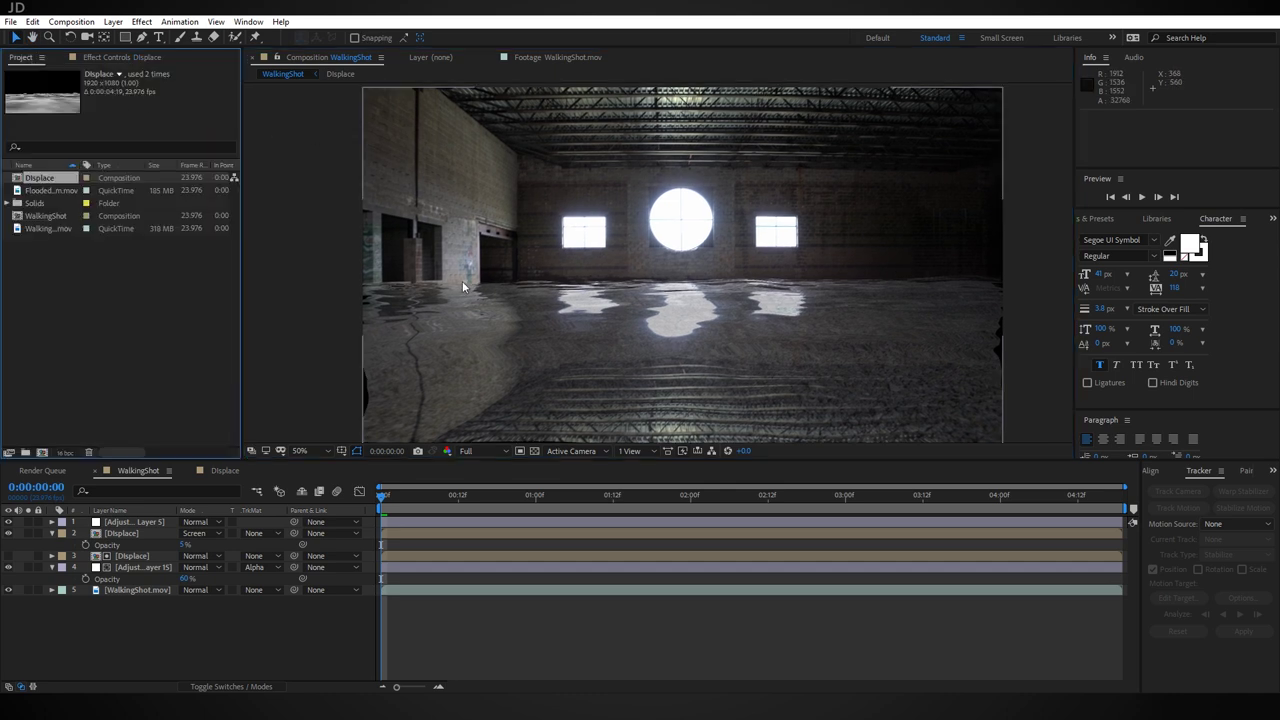
Step: Nest WalkingShot in a new WalkingShot 2 comp and scale the layer to 108%
left_click(40, 218)
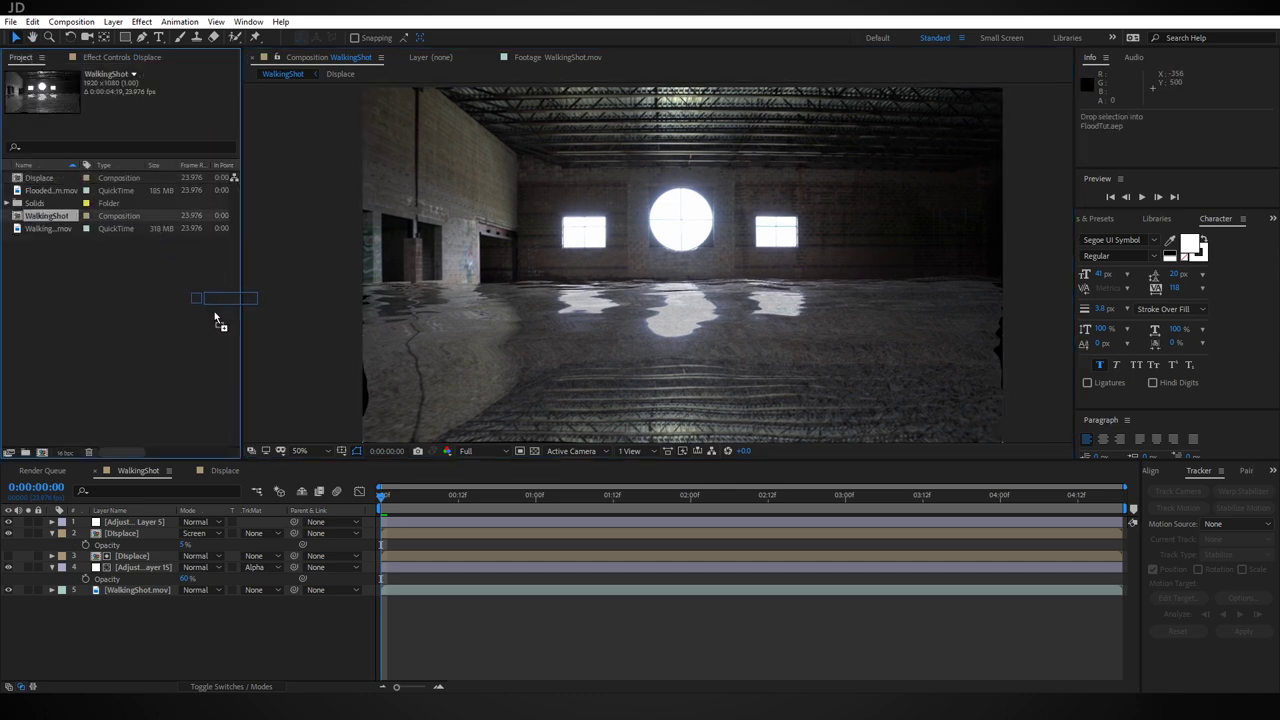
left_click_drag(42, 458, 42, 454)
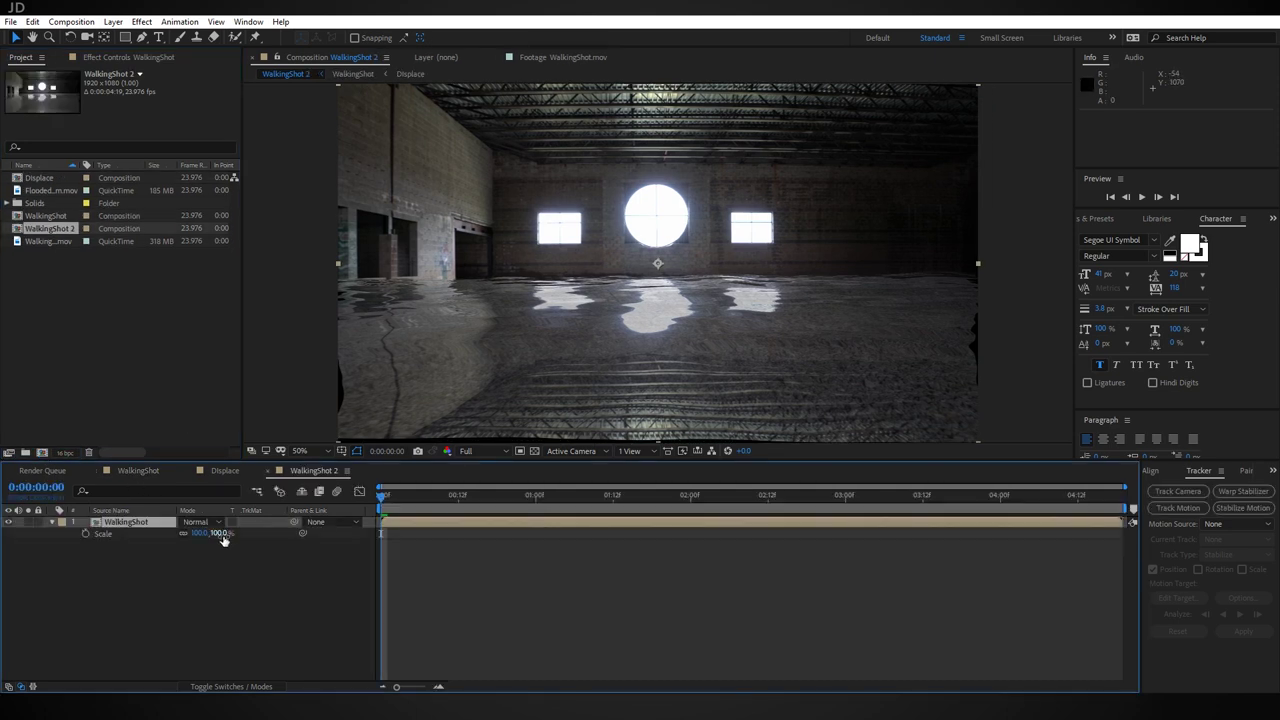
mouse_move(223, 538)
left_mouse_down()
mouse_move(240, 537)
mouse_move(227, 535)
left_mouse_up()
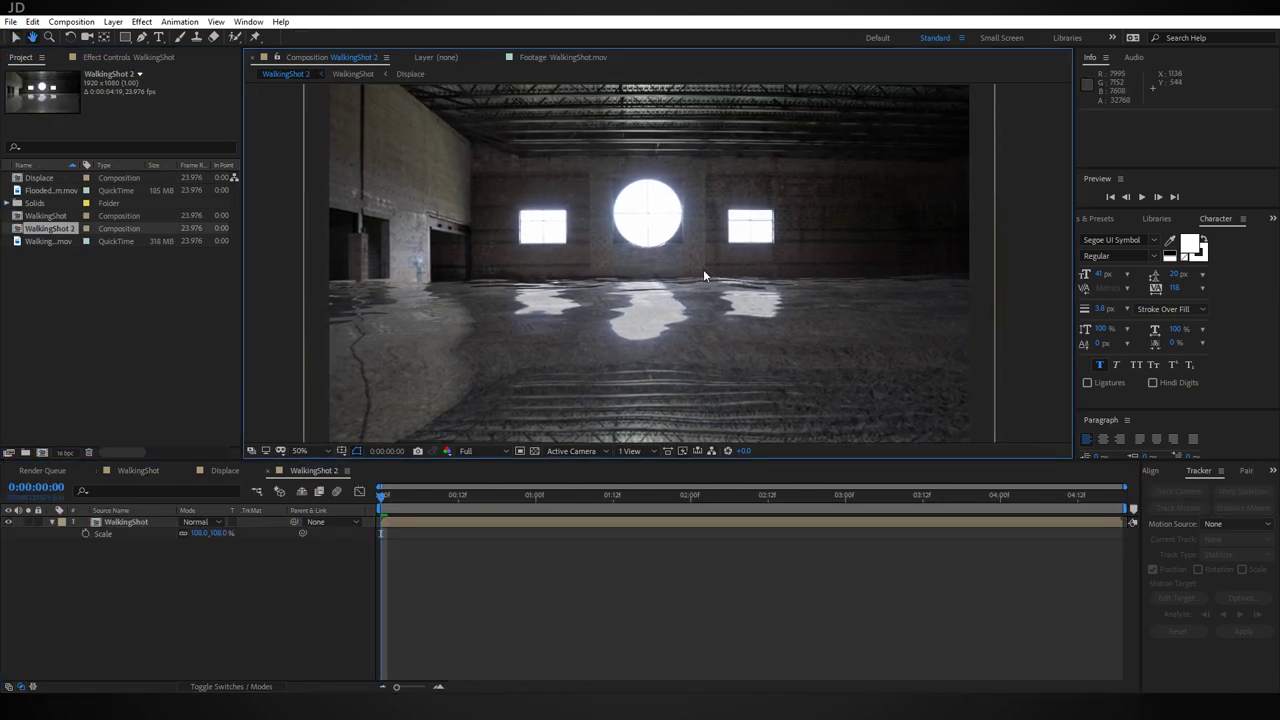
key("v")
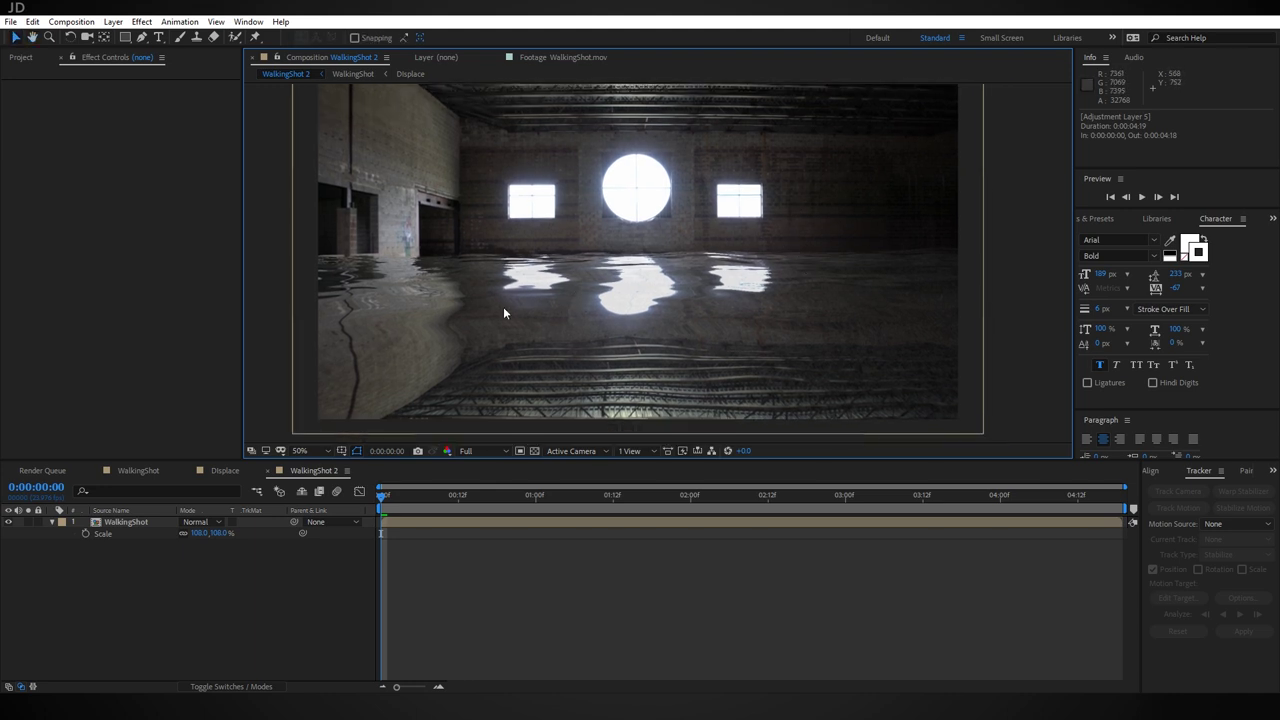
scroll(556, 328, "up", 2)
scroll(557, 291, "down", 2)
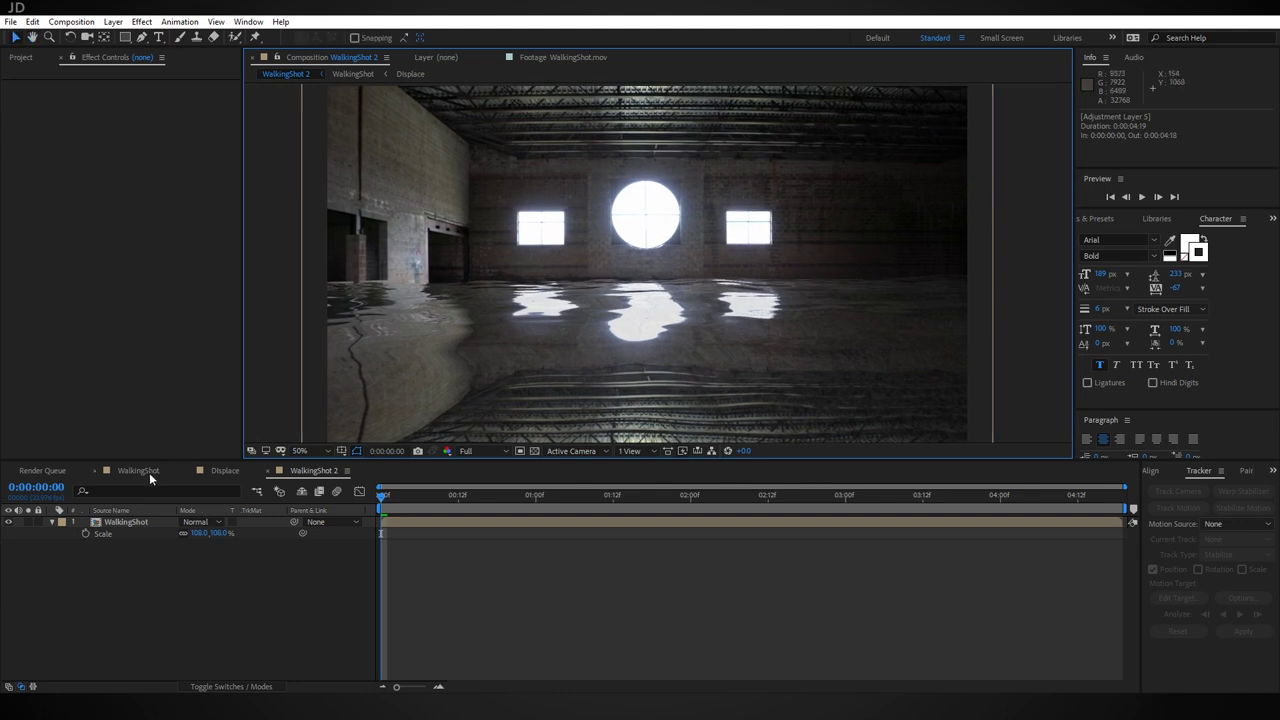
left_click(140, 471)
Step: Enable the Tint effect on Adjustment Layer 15 to turn the reflections red
left_click(140, 579)
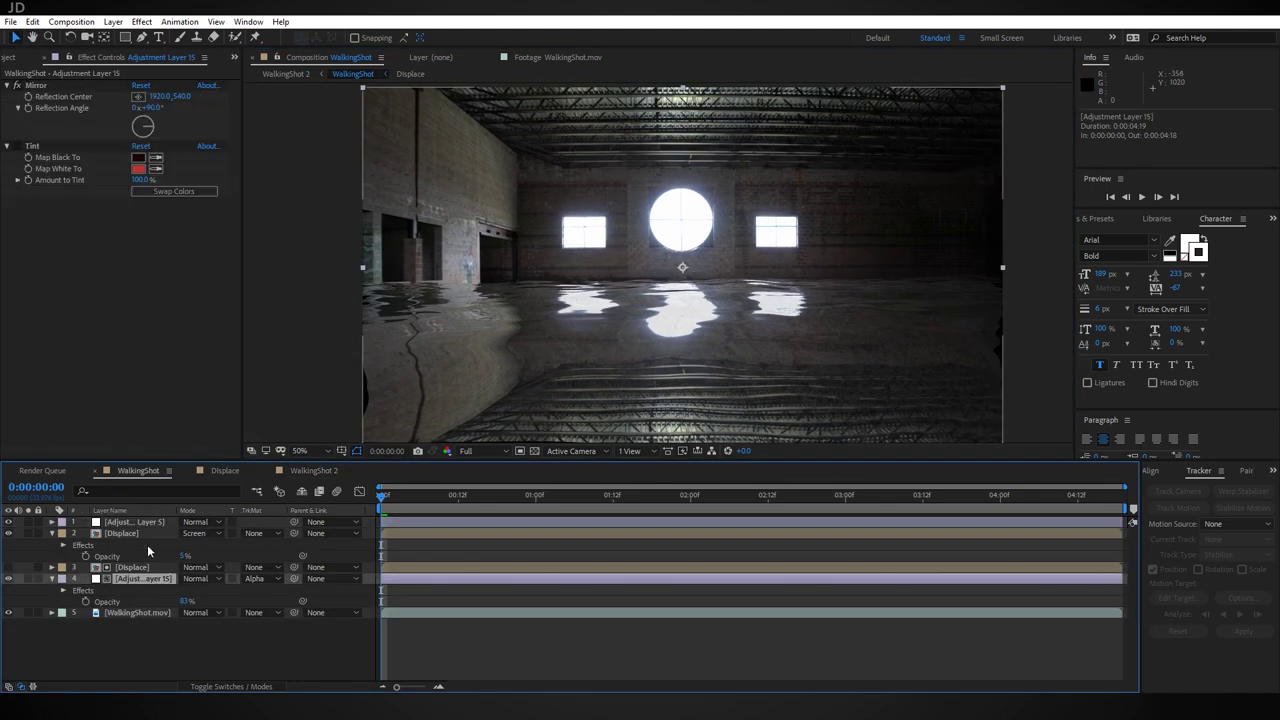
left_click(16, 146)
left_click_drag(762, 334, 700, 330)
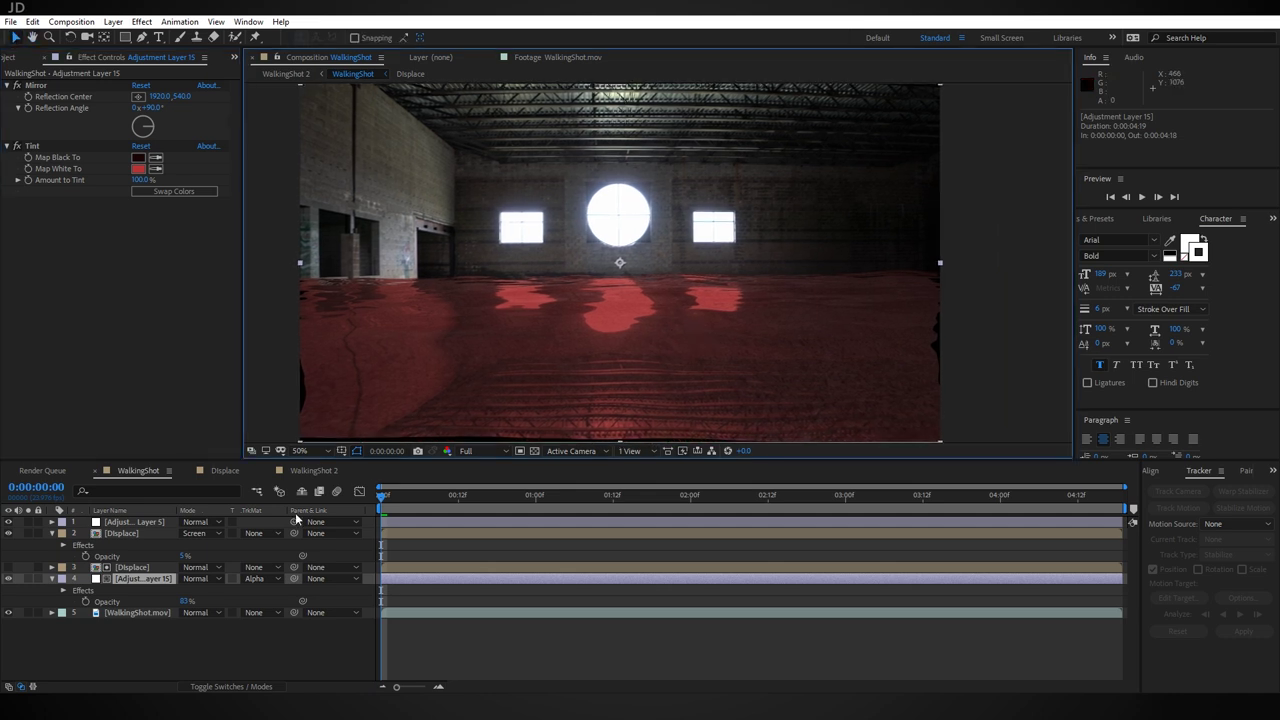
Step: Raise the Displace layer to 24% opacity, enable its Levels effect, and preview WalkingShot 2
left_click(140, 533)
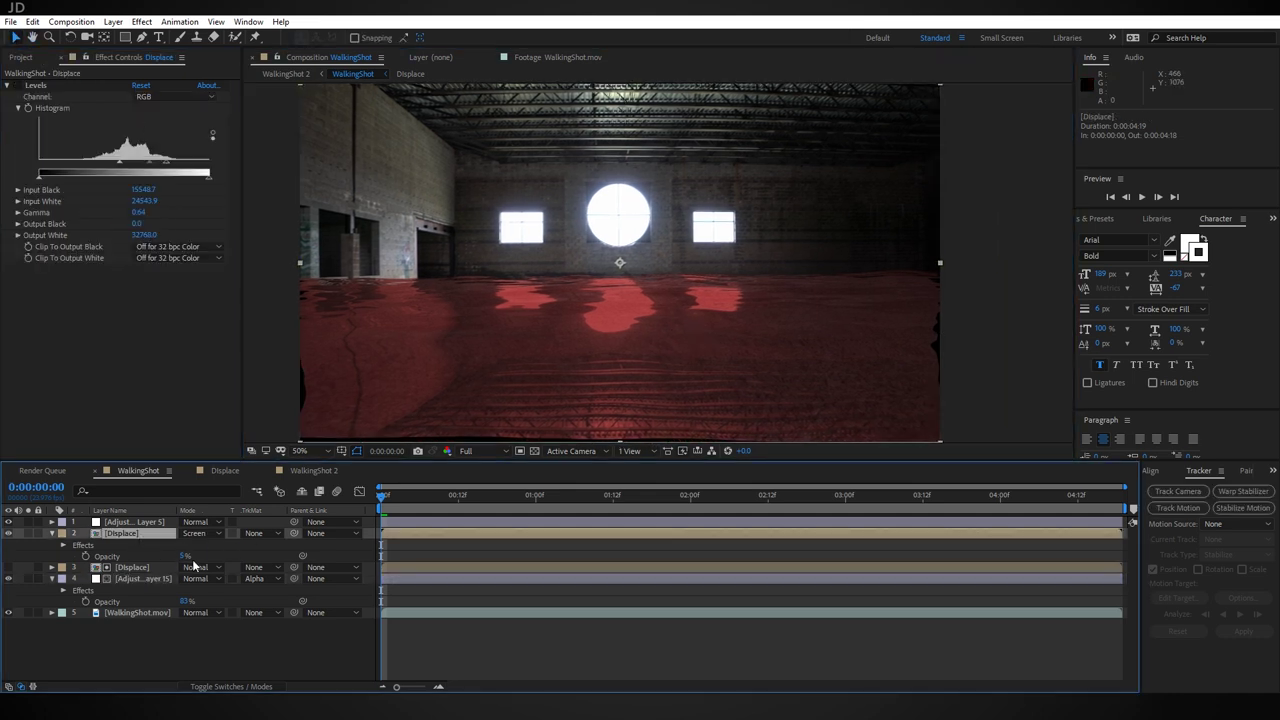
left_click_drag(183, 558, 190, 556)
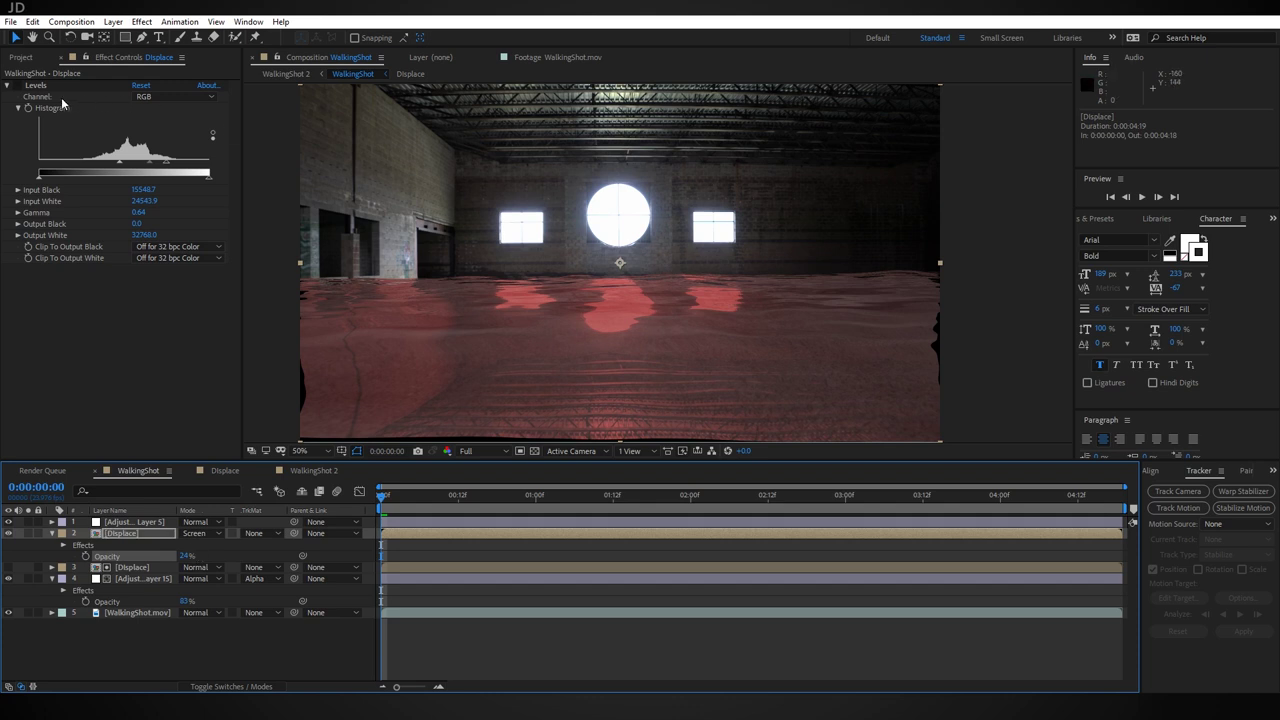
left_click(16, 86)
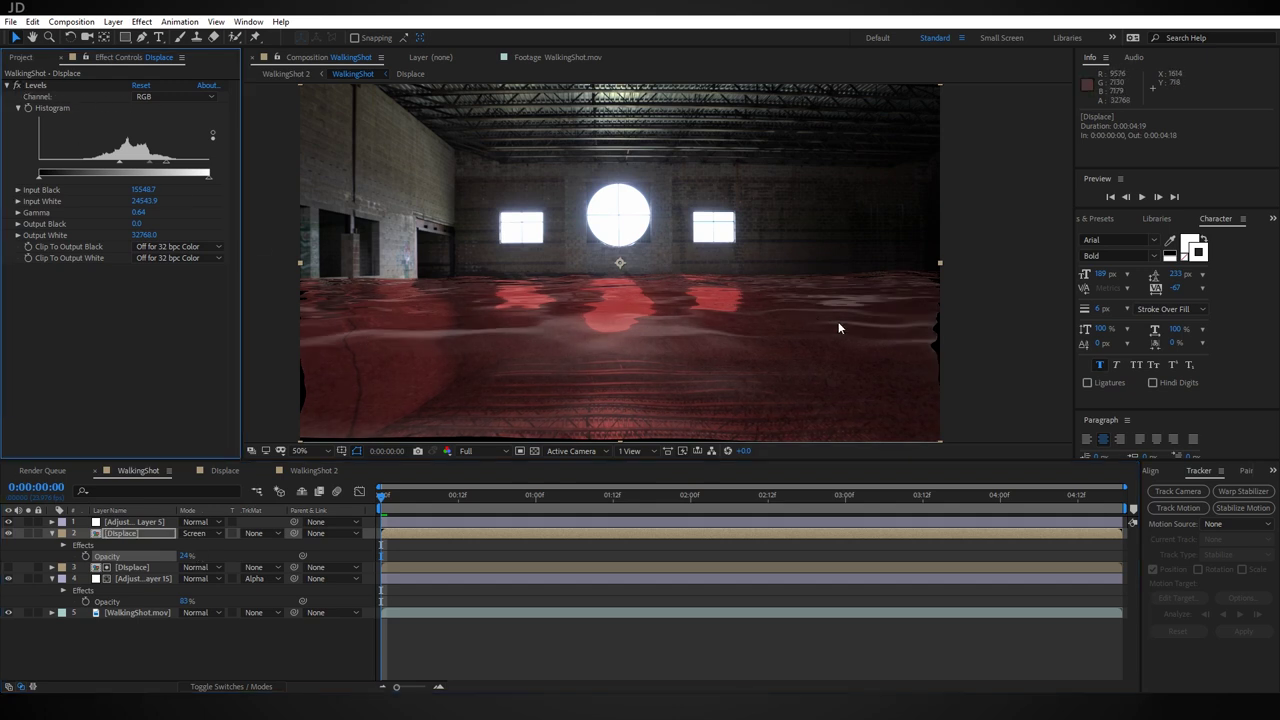
left_click_drag(838, 327, 792, 325)
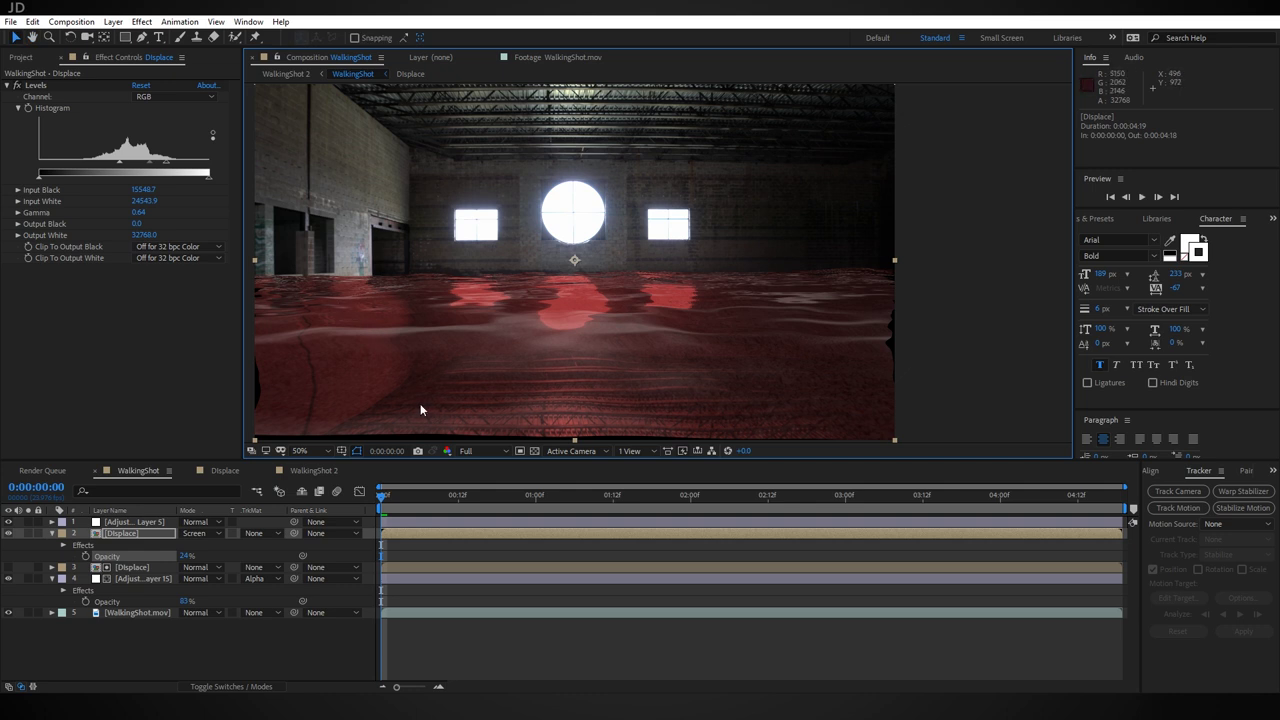
left_click(135, 522)
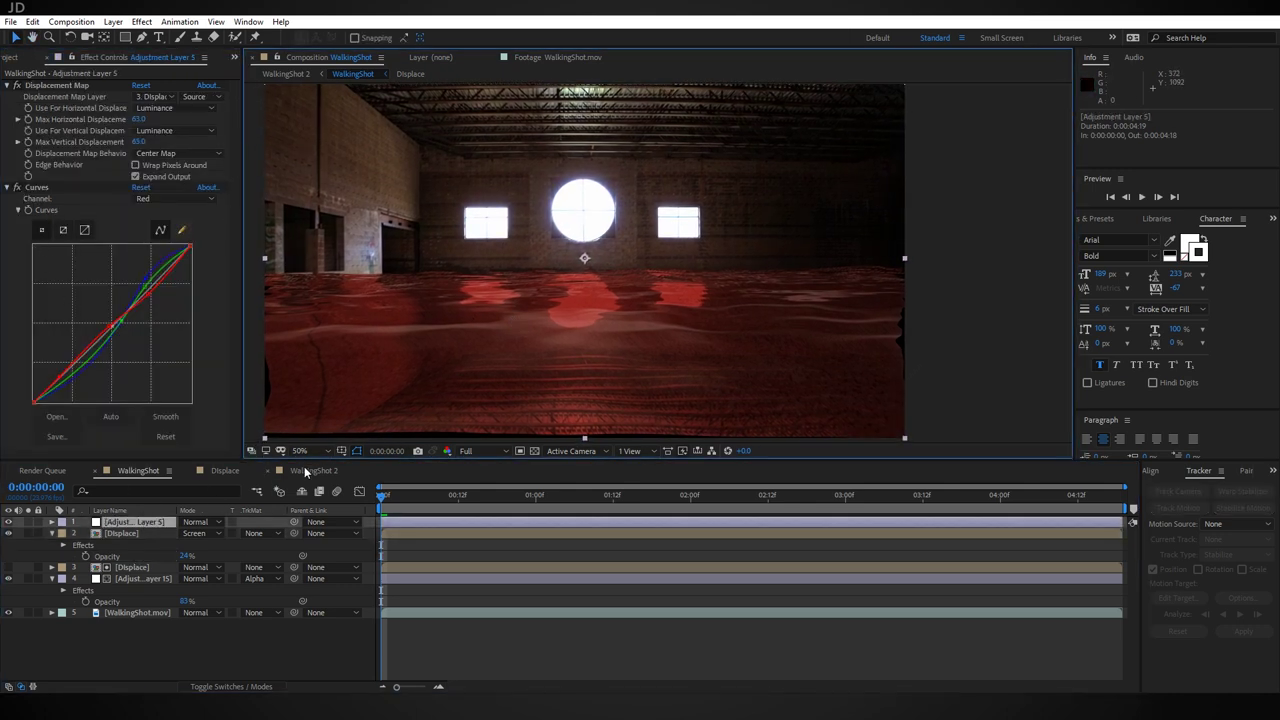
left_click(303, 471)
key("space")
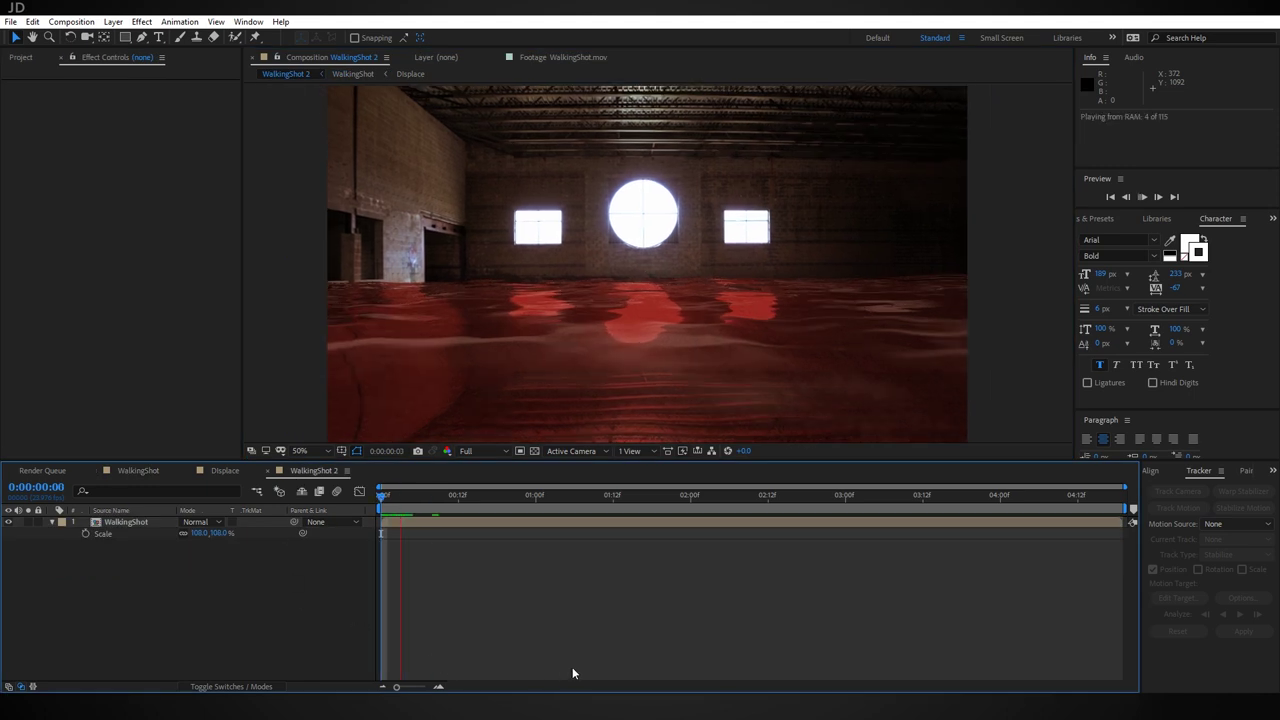